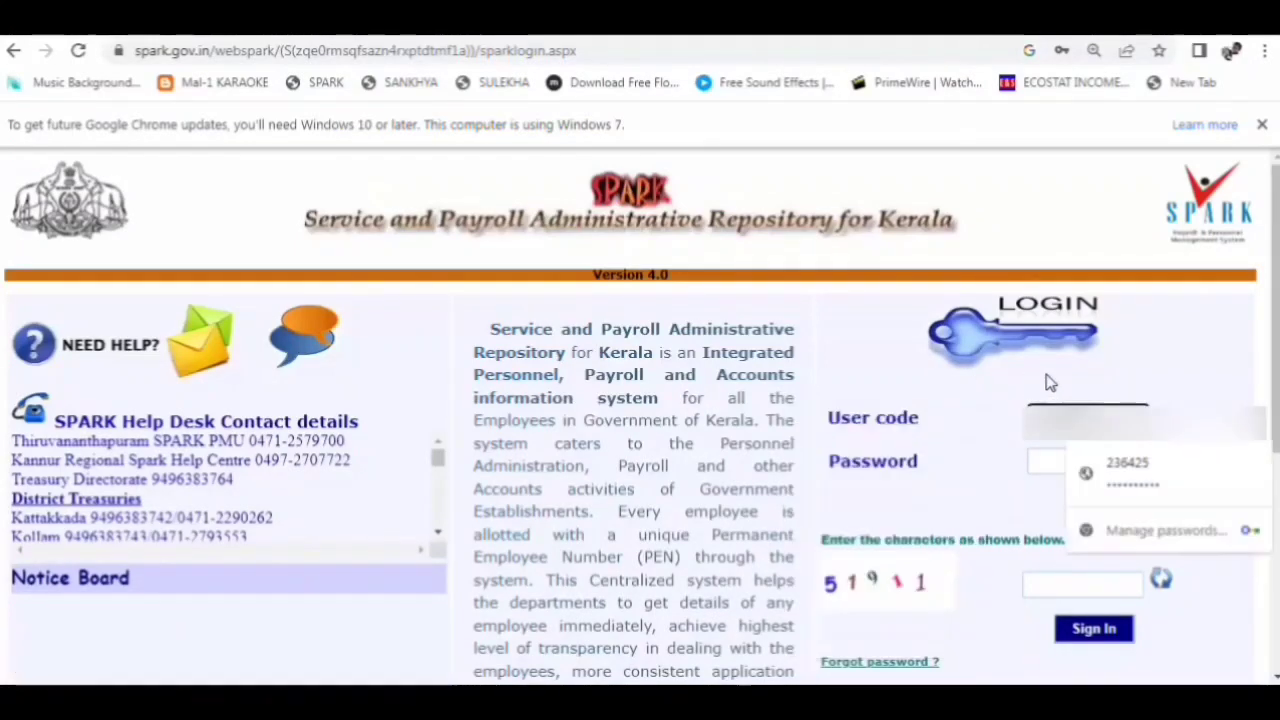
Sign in to the employee account by entering the account password and the captcha characters shown
{"action": "left_click", "coordinate": [1030, 462]}
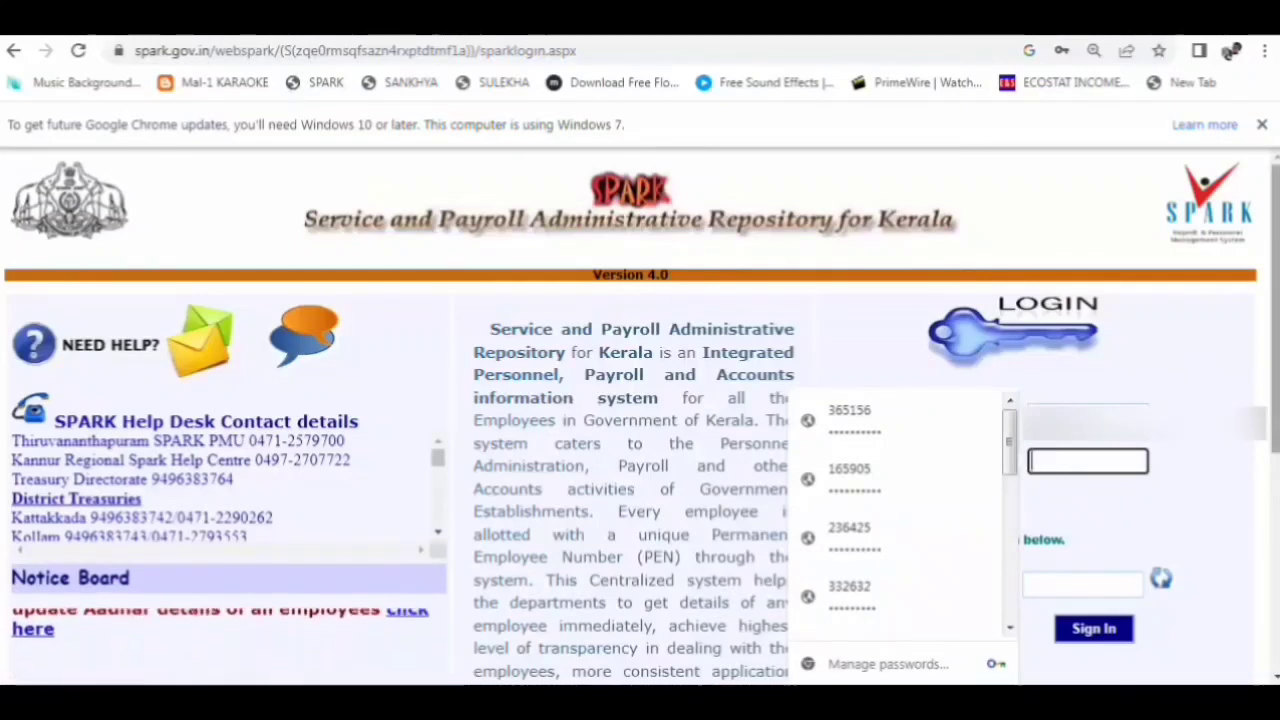
{"action": "type", "text": "****"}
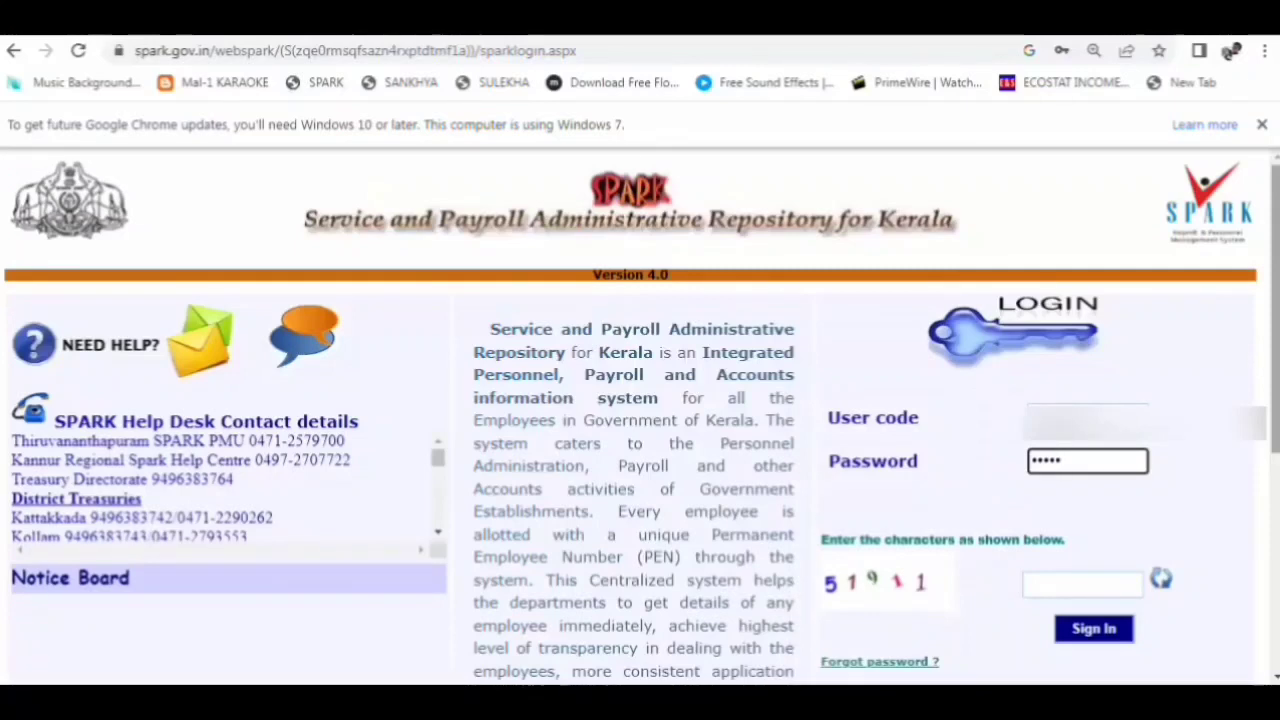
{"action": "type", "text": "******"}
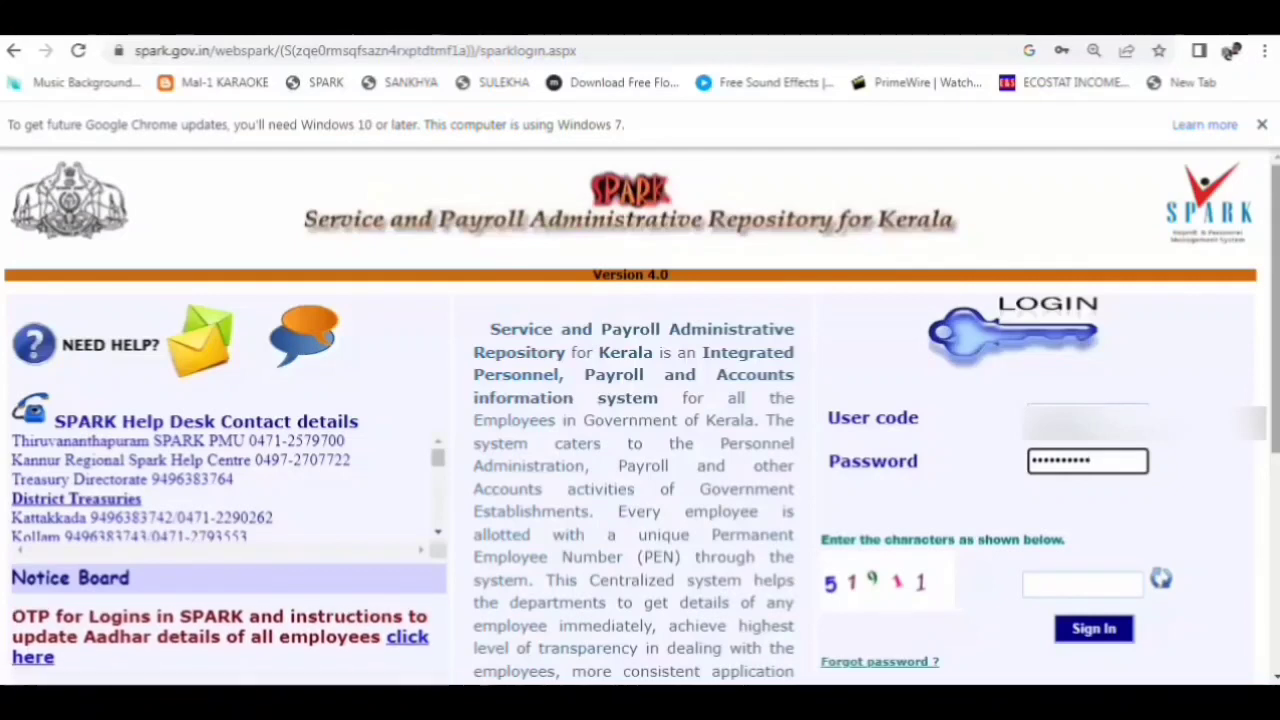
{"action": "left_click", "coordinate": [1061, 589]}
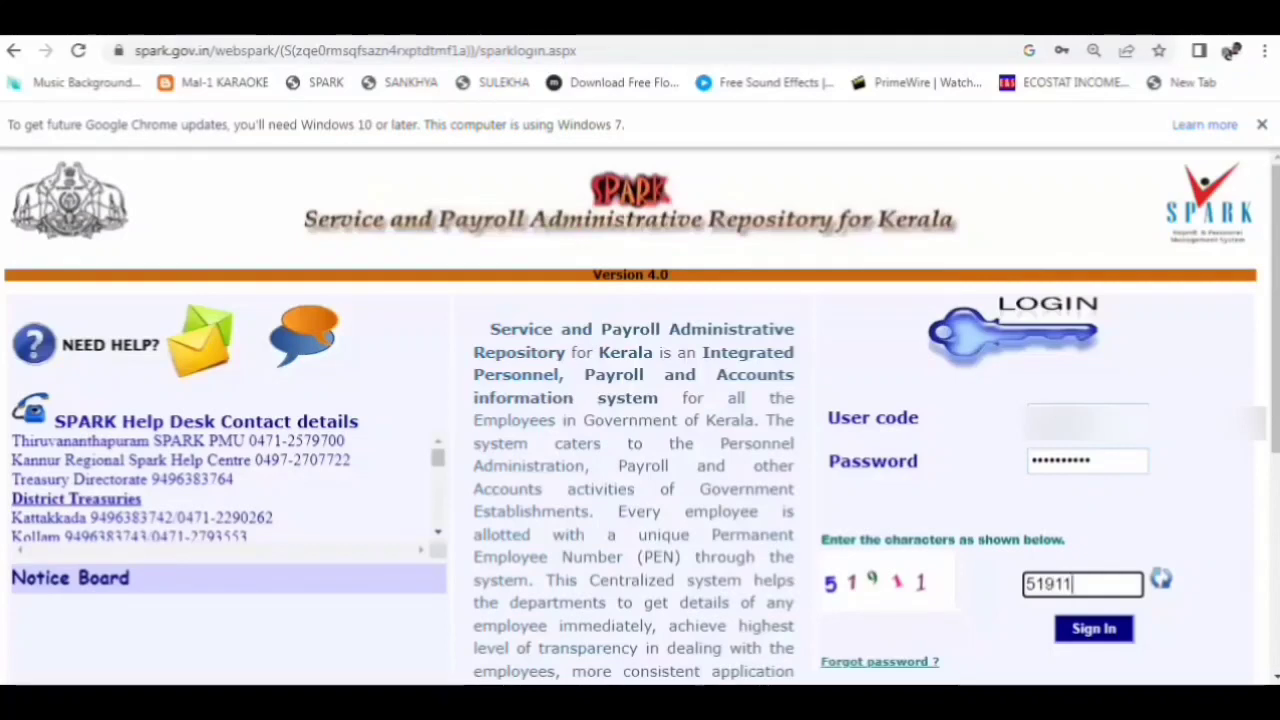
{"action": "left_click", "coordinate": [1072, 634]}
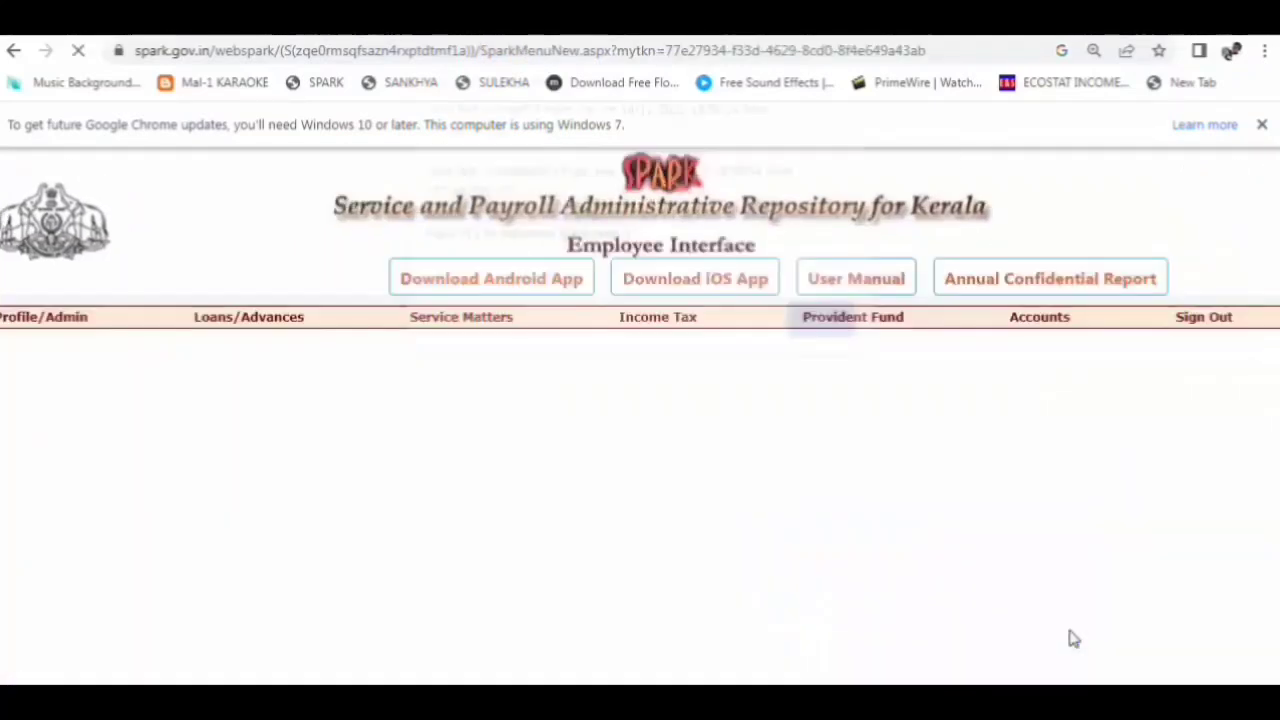
Open the Tax Calculation(New Regime) page for income tax
{"action": "left_click", "coordinate": [838, 329]}
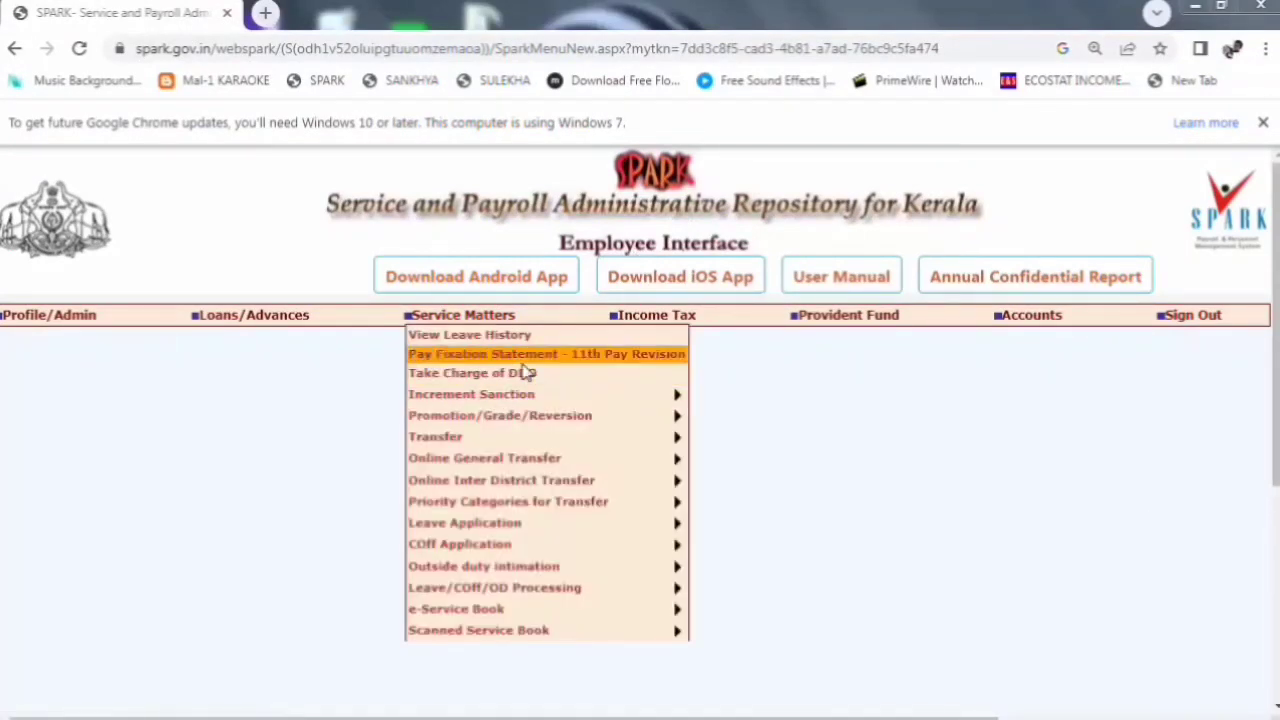
{"action": "mouse_move", "coordinate": [33, 328]}
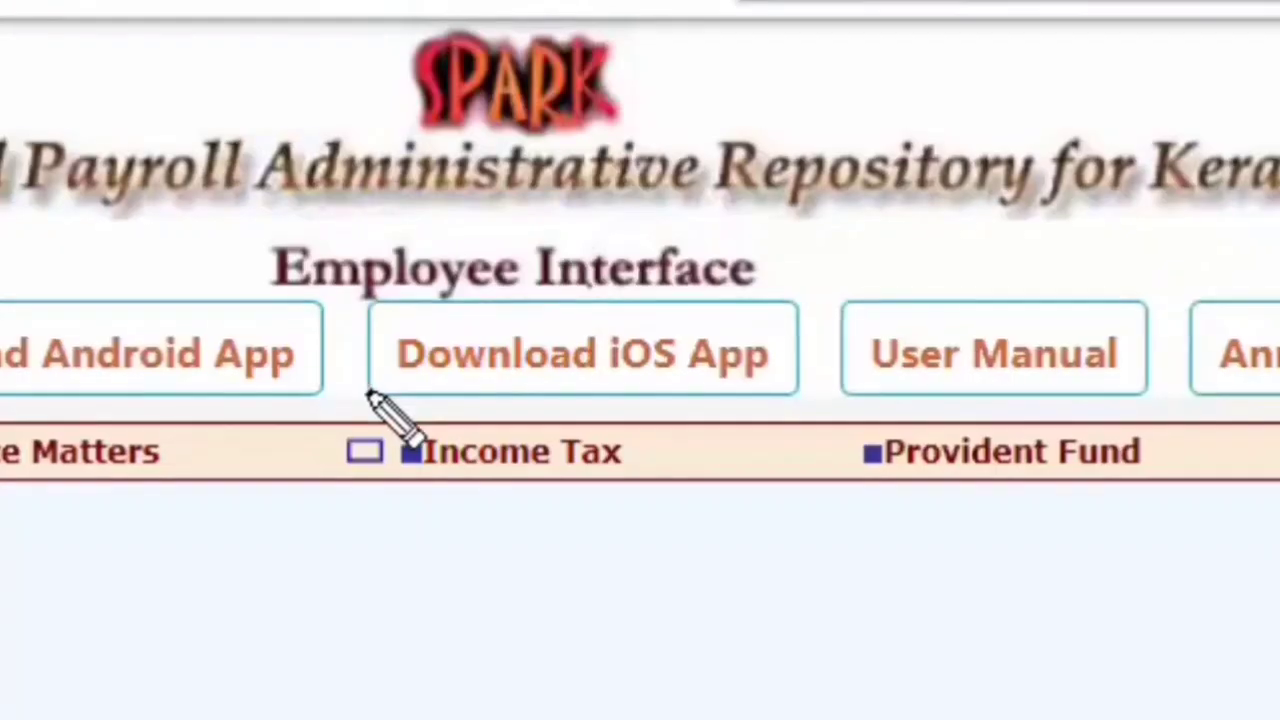
{"action": "mouse_move", "coordinate": [596, 290]}
{"action": "left_mouse_down"}
{"action": "mouse_move", "coordinate": [610, 329]}
{"action": "mouse_move", "coordinate": [673, 341]}
{"action": "left_mouse_up"}
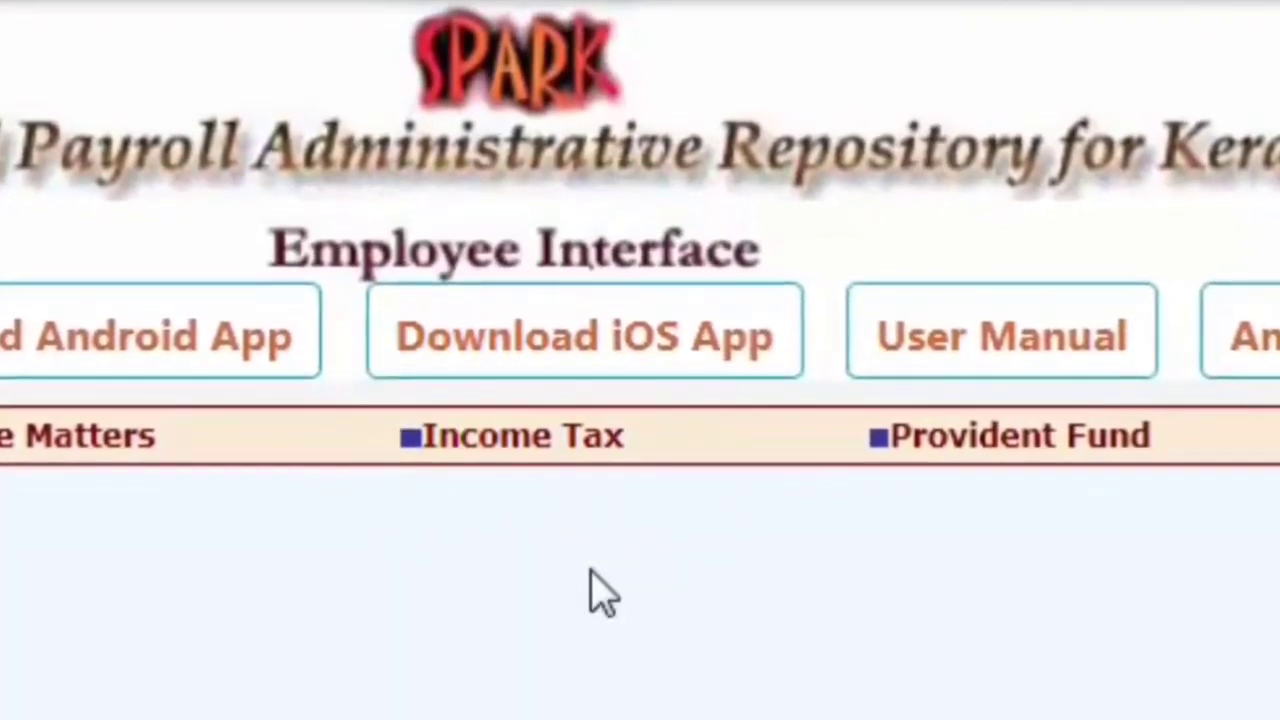
{"action": "mouse_move", "coordinate": [537, 449]}
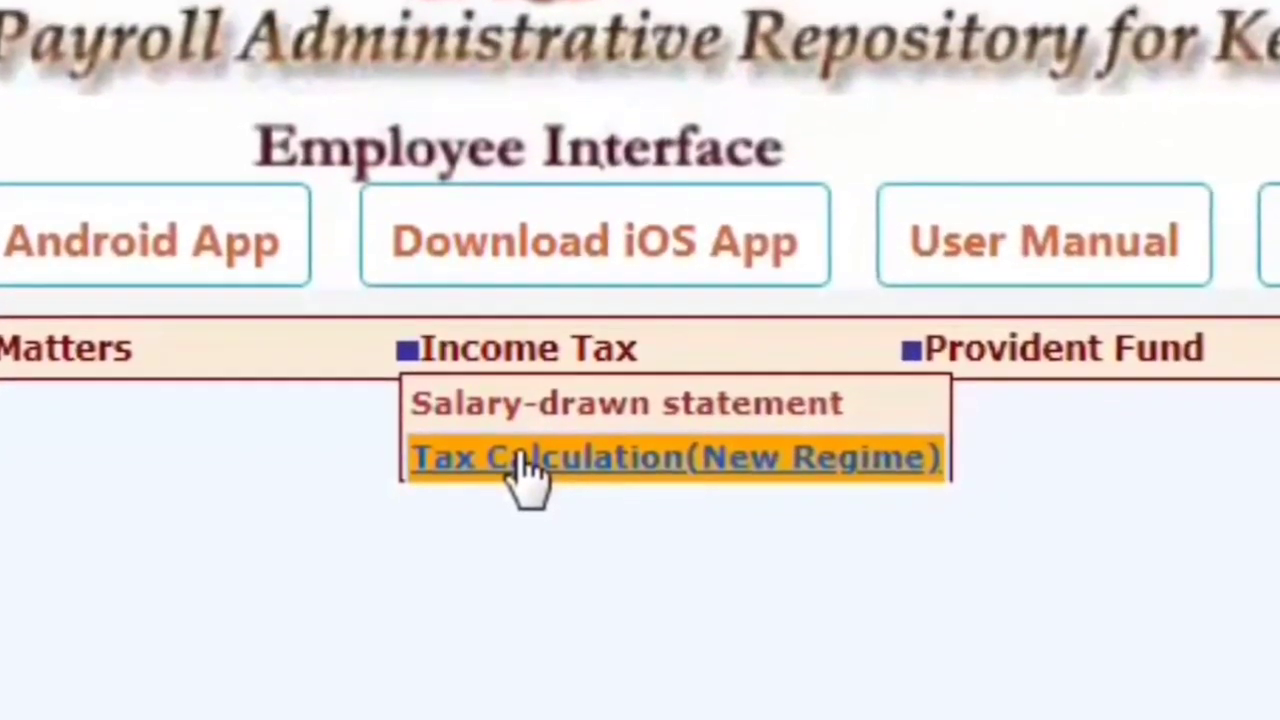
{"action": "left_click", "coordinate": [522, 478]}
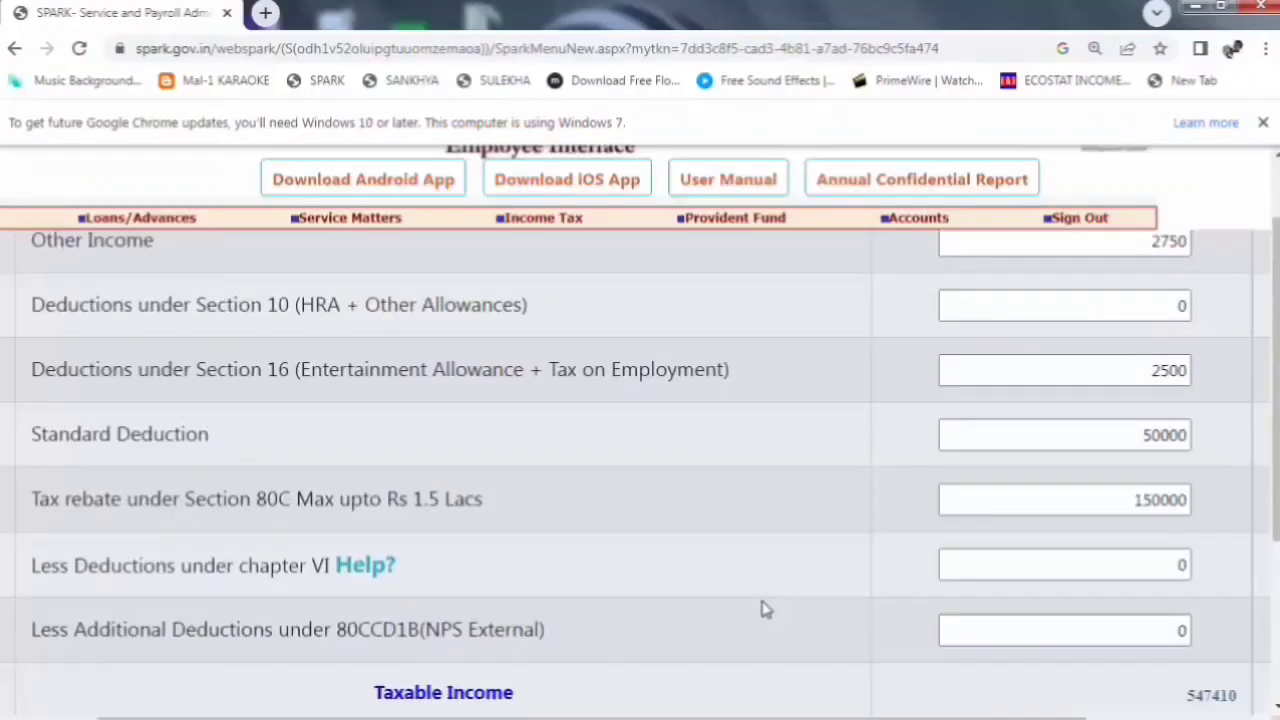
Examine the financial year and compare the Old Regime and New Regime figures from gross salary and deductions down to taxable income and income tax
{"action": "scroll", "coordinate": [762, 609], "scroll_direction": "up", "scroll_amount": 2}
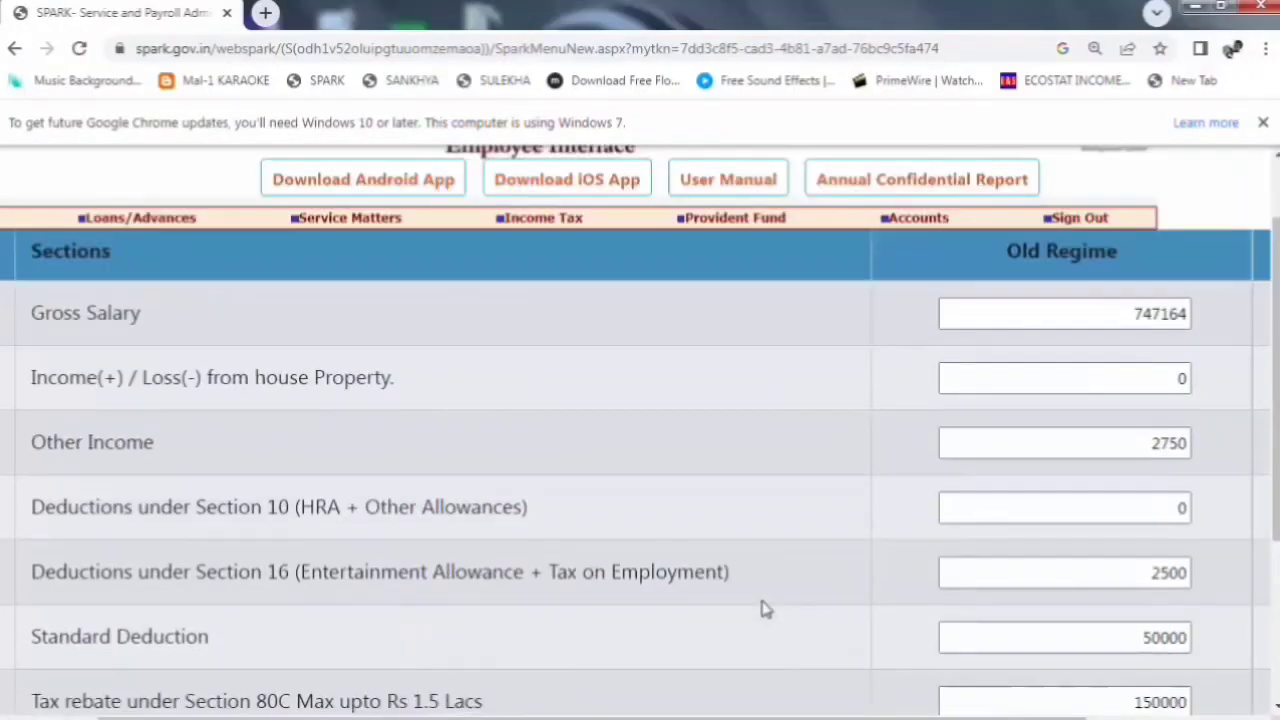
{"action": "scroll", "coordinate": [762, 609], "scroll_direction": "up", "scroll_amount": 2}
{"action": "scroll", "coordinate": [762, 609], "scroll_direction": "up", "scroll_amount": 2}
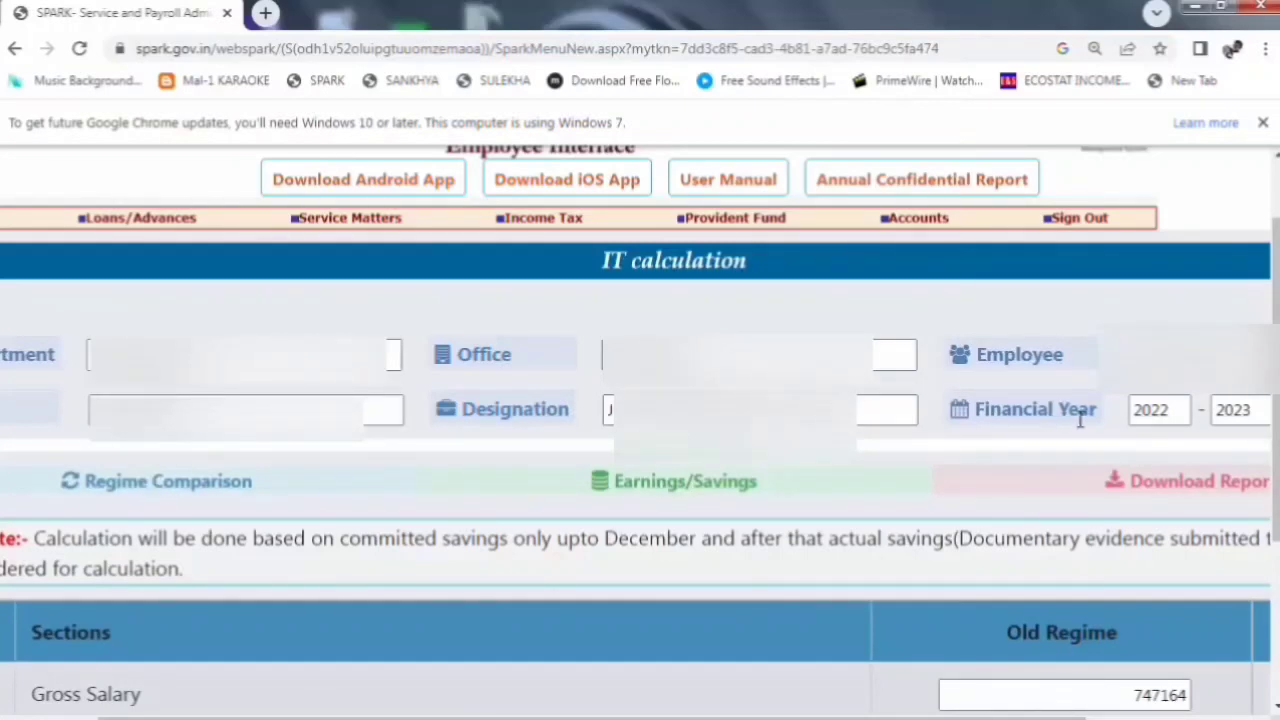
{"action": "scroll", "coordinate": [849, 640], "scroll_direction": "down", "scroll_amount": 2}
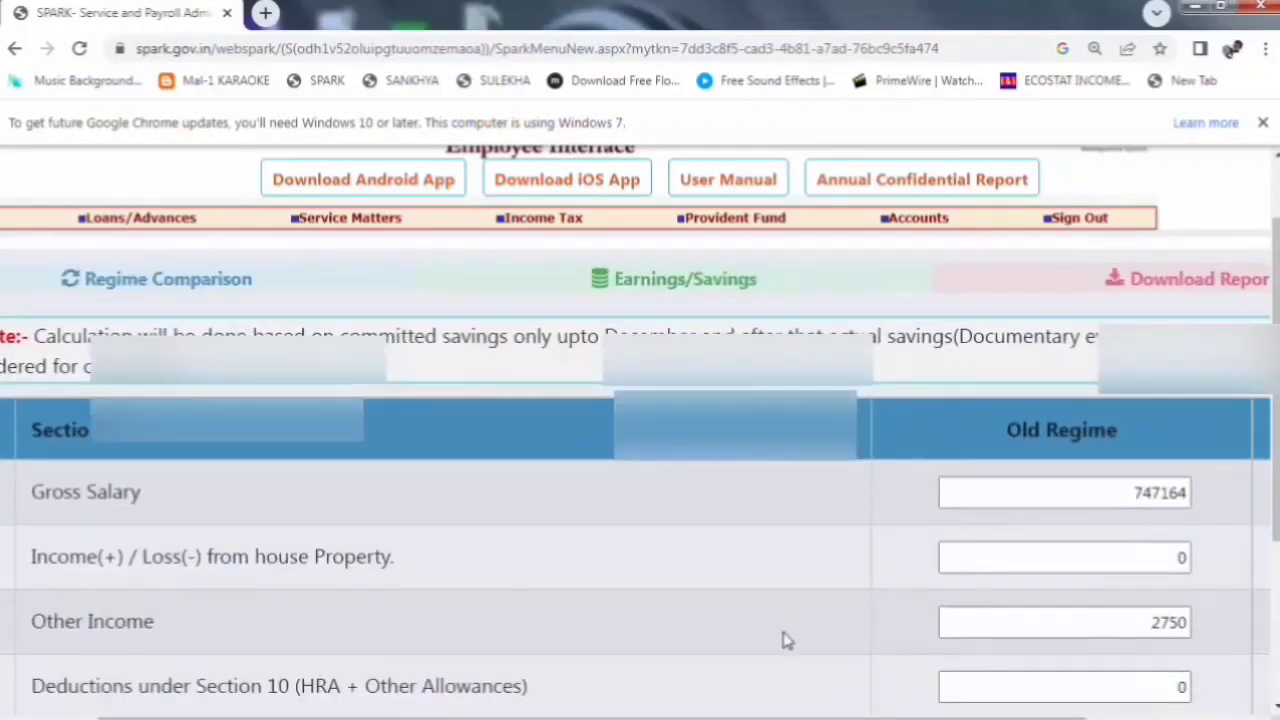
{"action": "scroll", "coordinate": [785, 640], "scroll_direction": "right", "scroll_amount": 3}
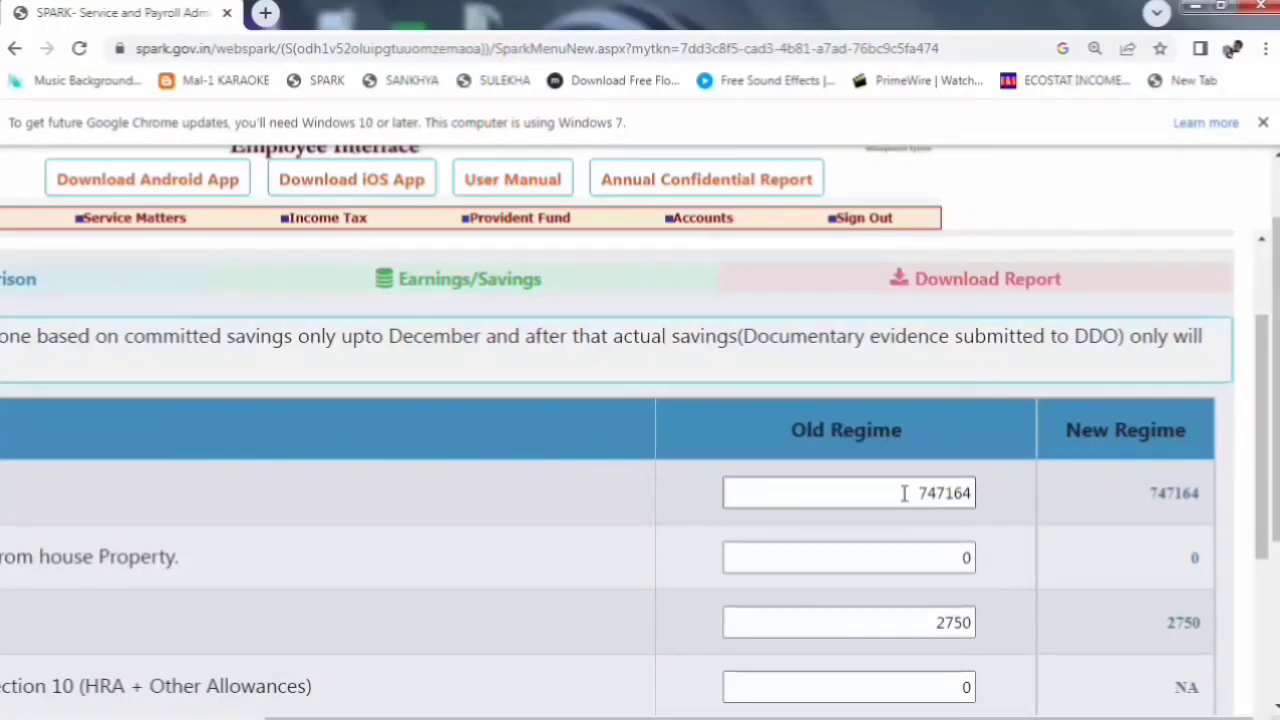
{"action": "scroll", "coordinate": [877, 486], "scroll_direction": "down", "scroll_amount": 2}
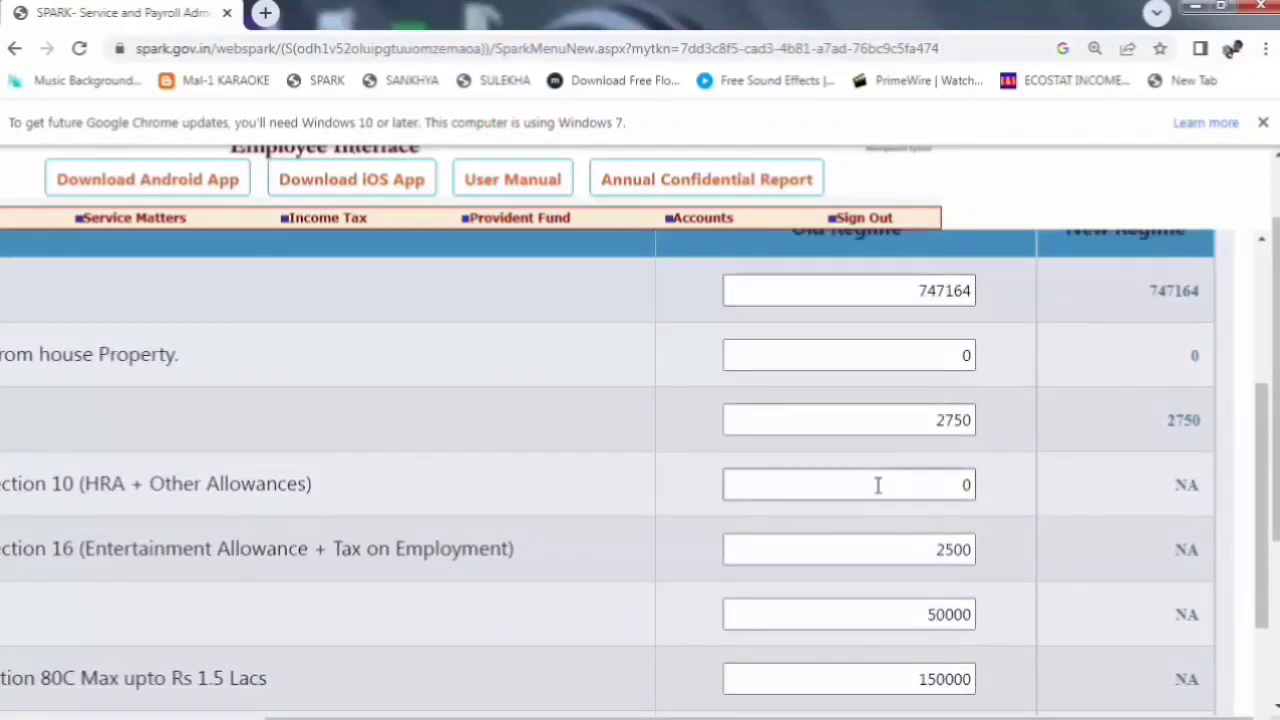
{"action": "scroll", "coordinate": [877, 486], "scroll_direction": "up", "scroll_amount": 1}
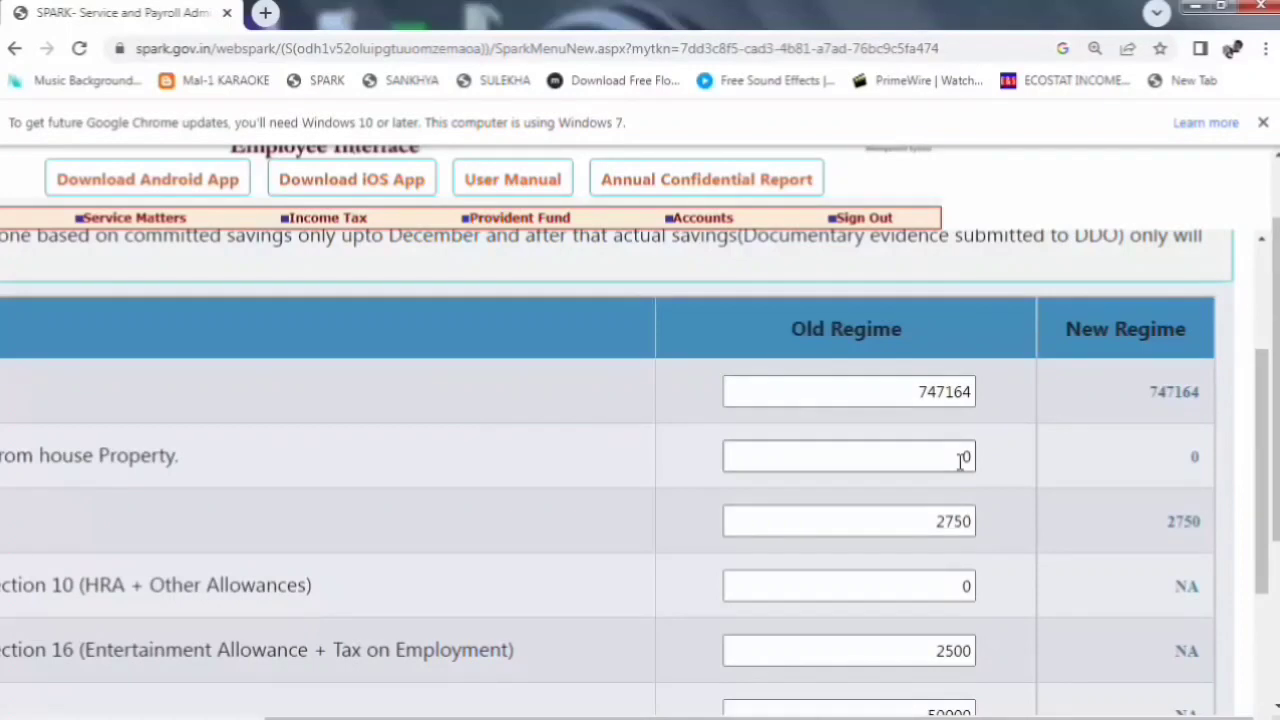
{"action": "scroll", "coordinate": [960, 461], "scroll_direction": "down", "scroll_amount": 1}
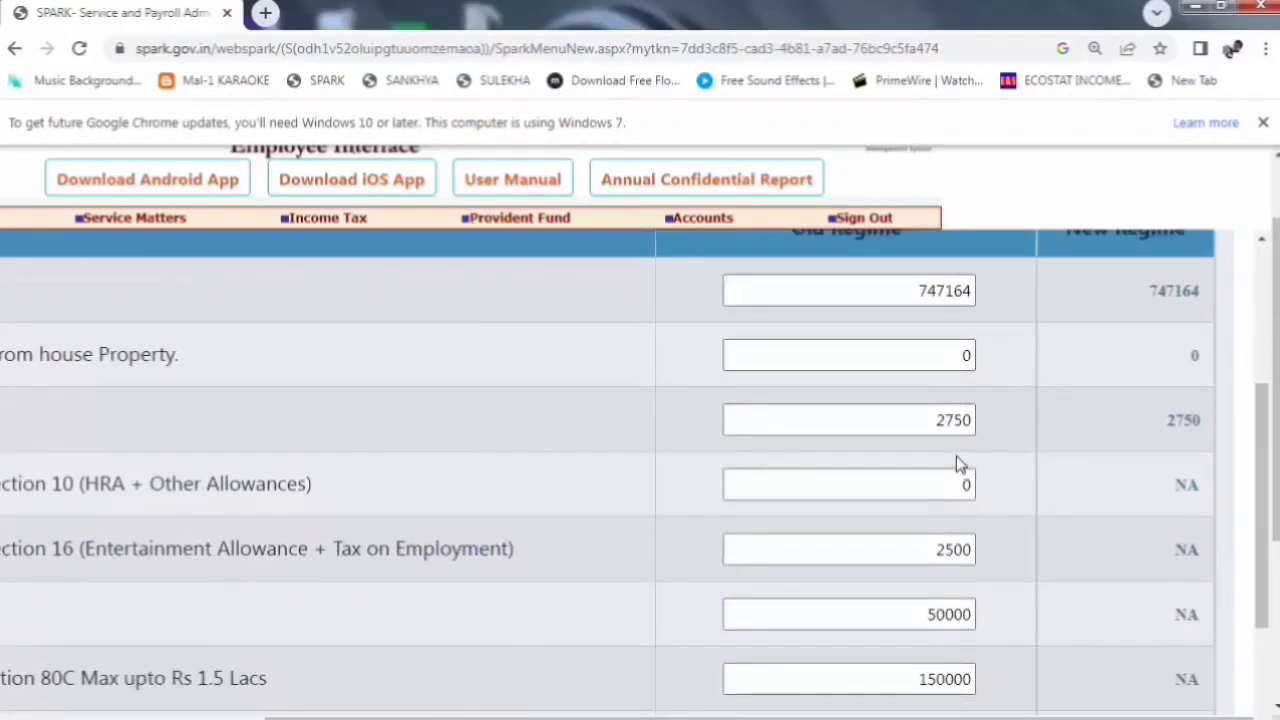
{"action": "scroll", "coordinate": [956, 463], "scroll_direction": "down", "scroll_amount": 1}
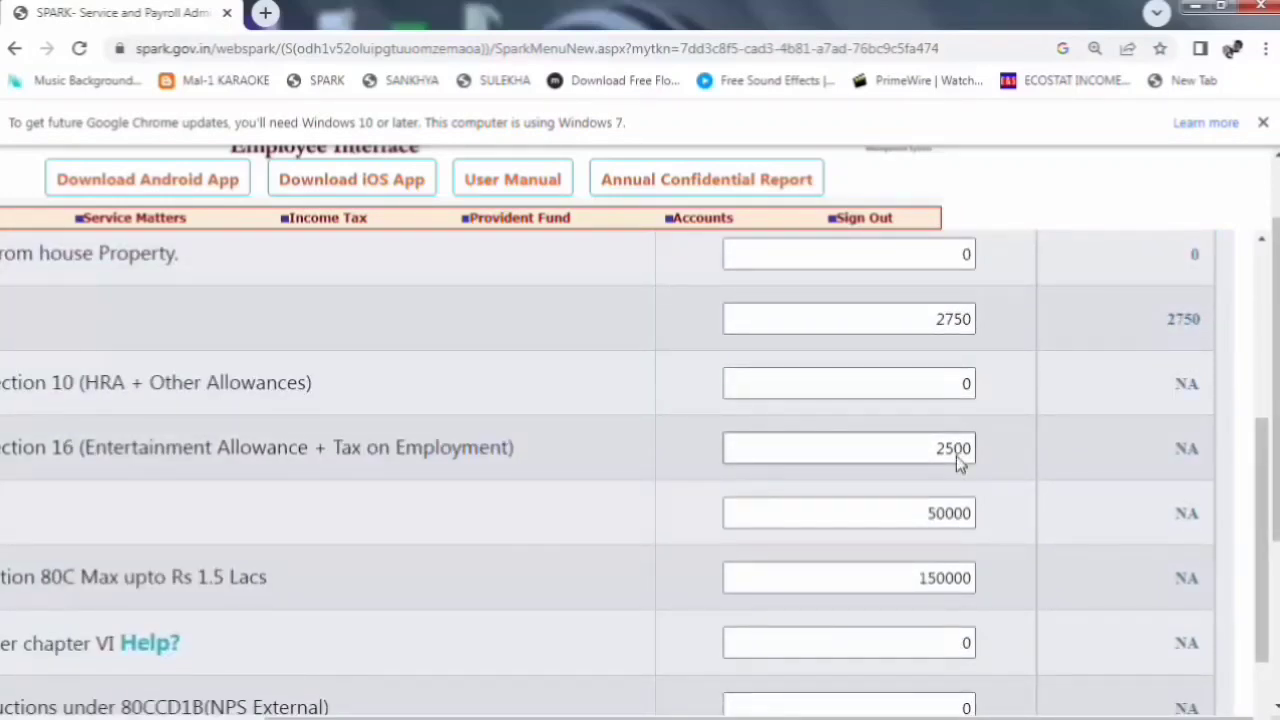
{"action": "scroll", "coordinate": [956, 463], "scroll_direction": "down", "scroll_amount": 1}
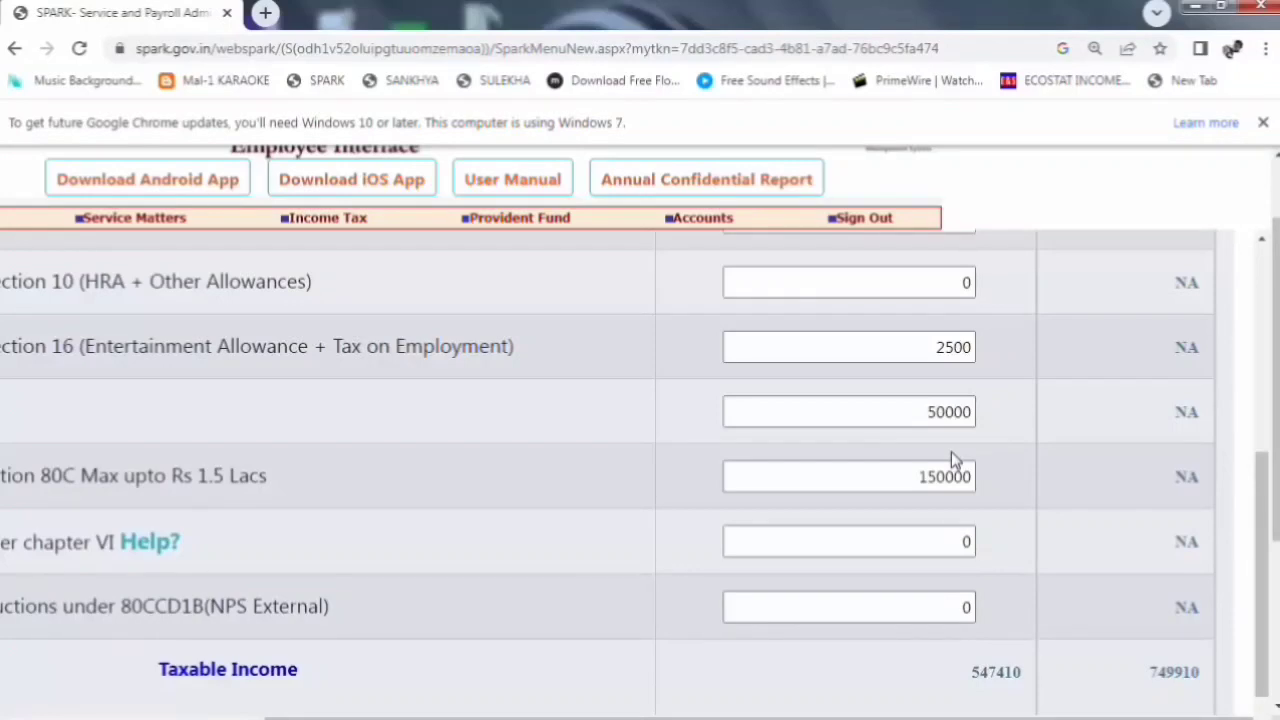
{"action": "scroll", "coordinate": [951, 451], "scroll_direction": "down", "scroll_amount": 1}
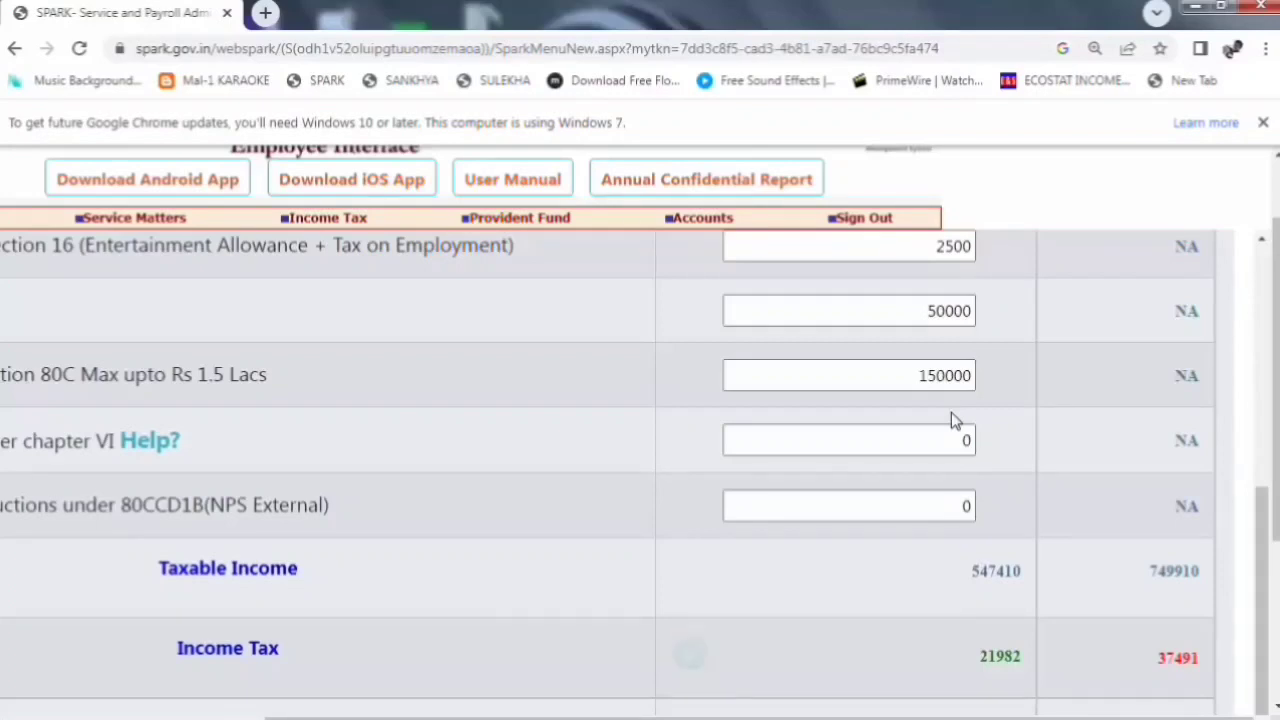
{"action": "scroll", "coordinate": [951, 413], "scroll_direction": "down", "scroll_amount": 1}
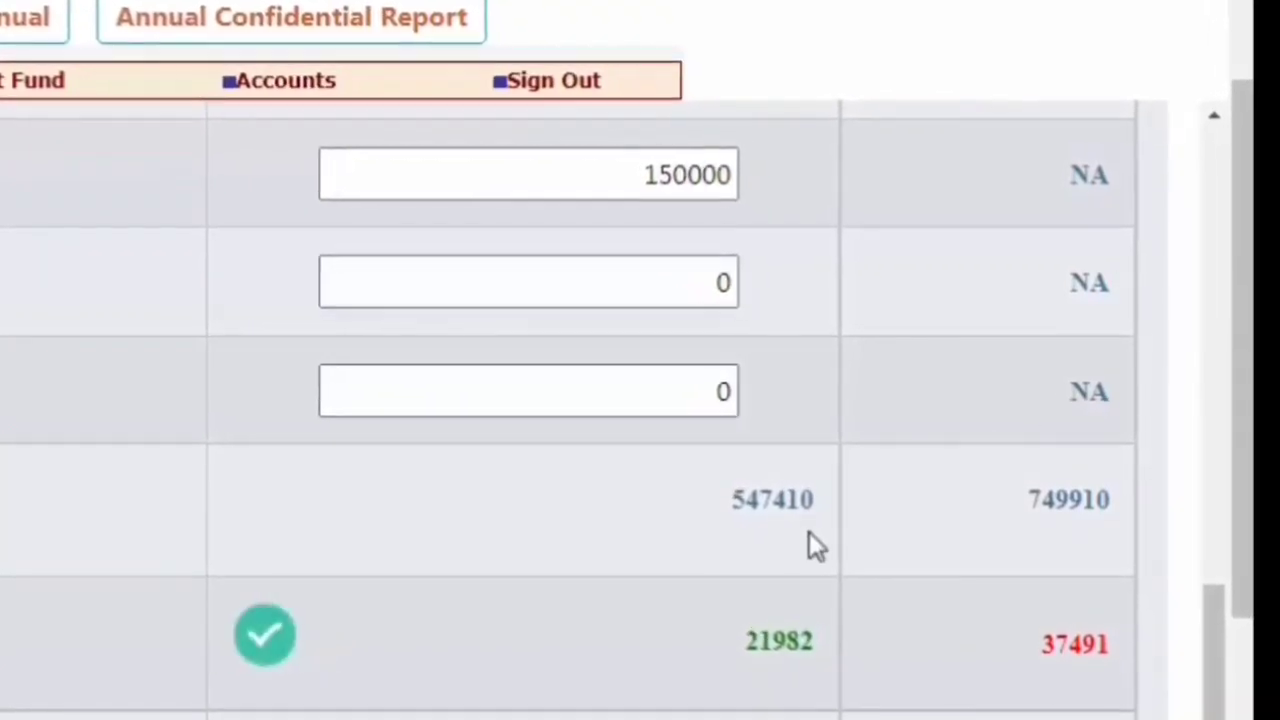
{"action": "scroll", "coordinate": [799, 538], "scroll_direction": "down", "scroll_amount": 1}
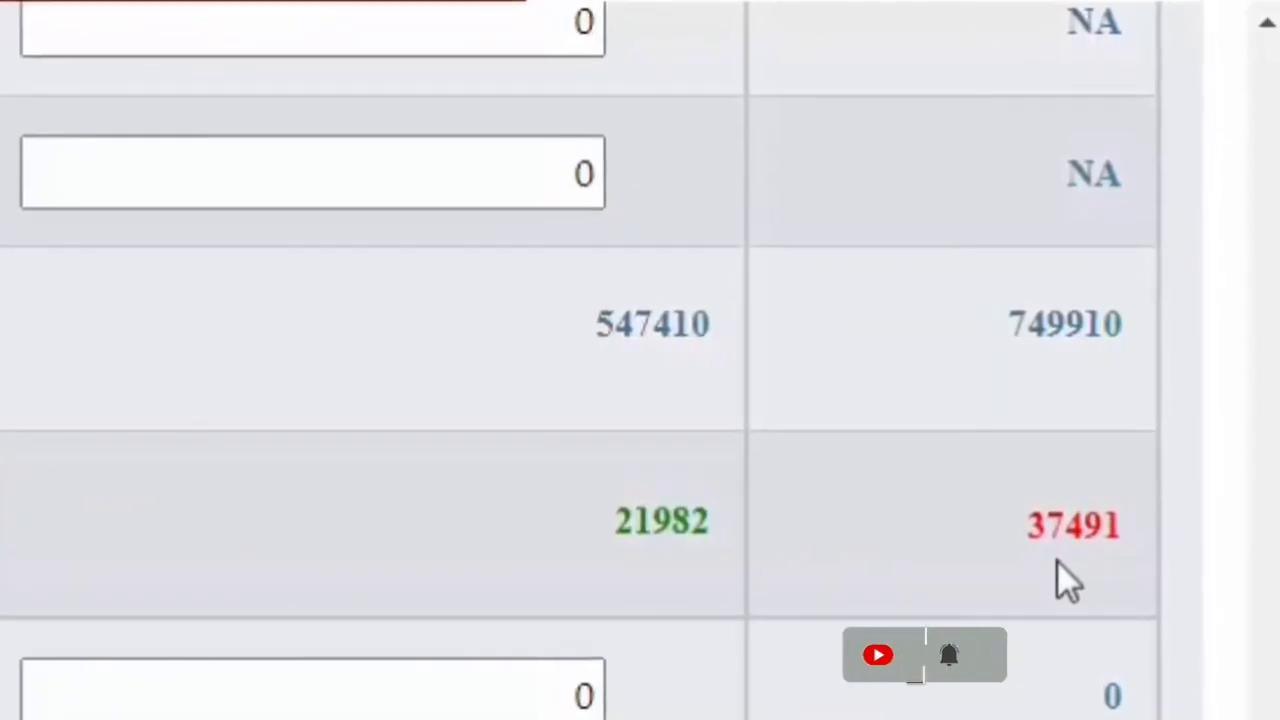
Compare the tax relief, total tax, tax deducted at source, tax payable and remaining monthly amounts for both regimes, and check the regime choice
{"action": "scroll", "coordinate": [908, 671], "scroll_direction": "down", "scroll_amount": 2}
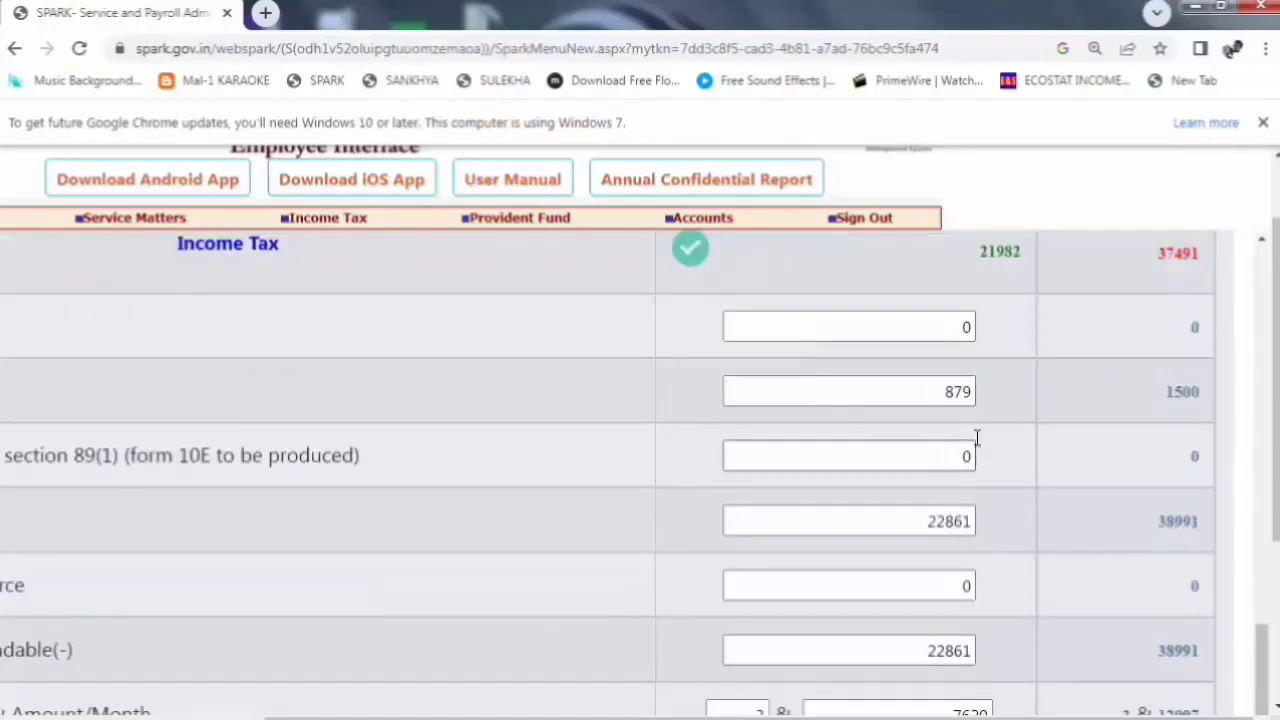
{"action": "left_click", "coordinate": [968, 392]}
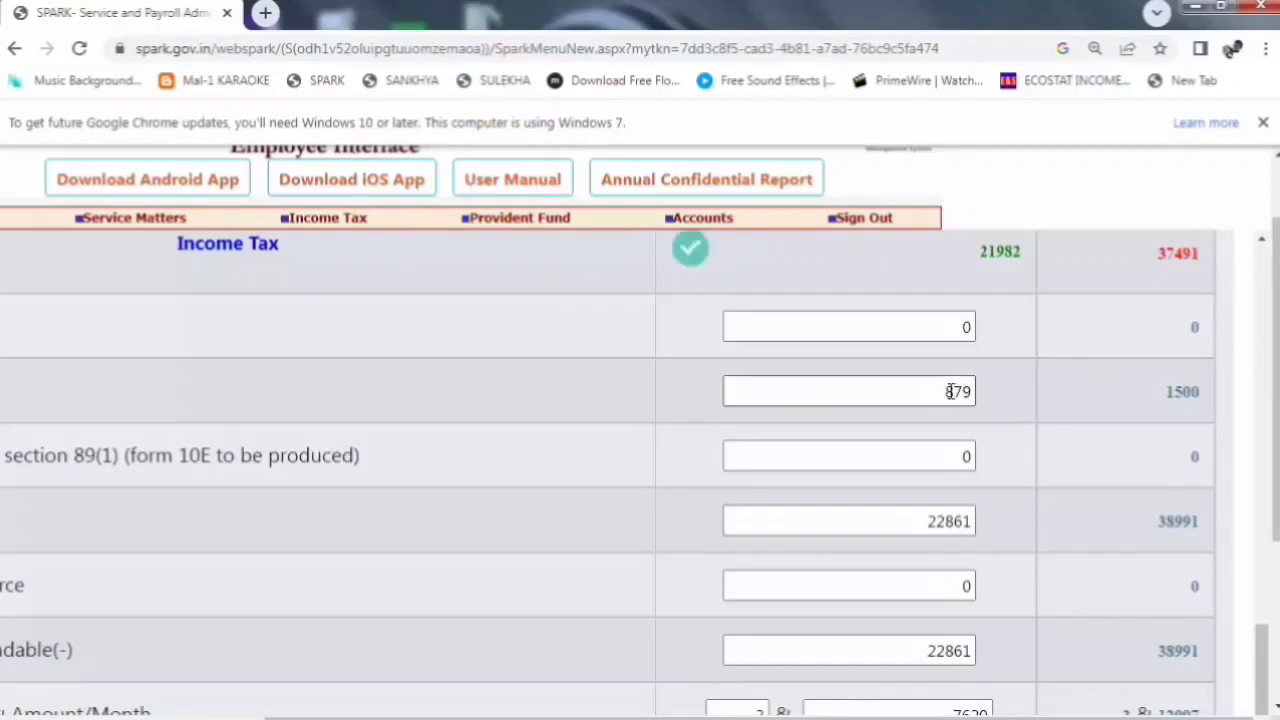
{"action": "scroll", "coordinate": [960, 385], "scroll_direction": "up", "scroll_amount": 2}
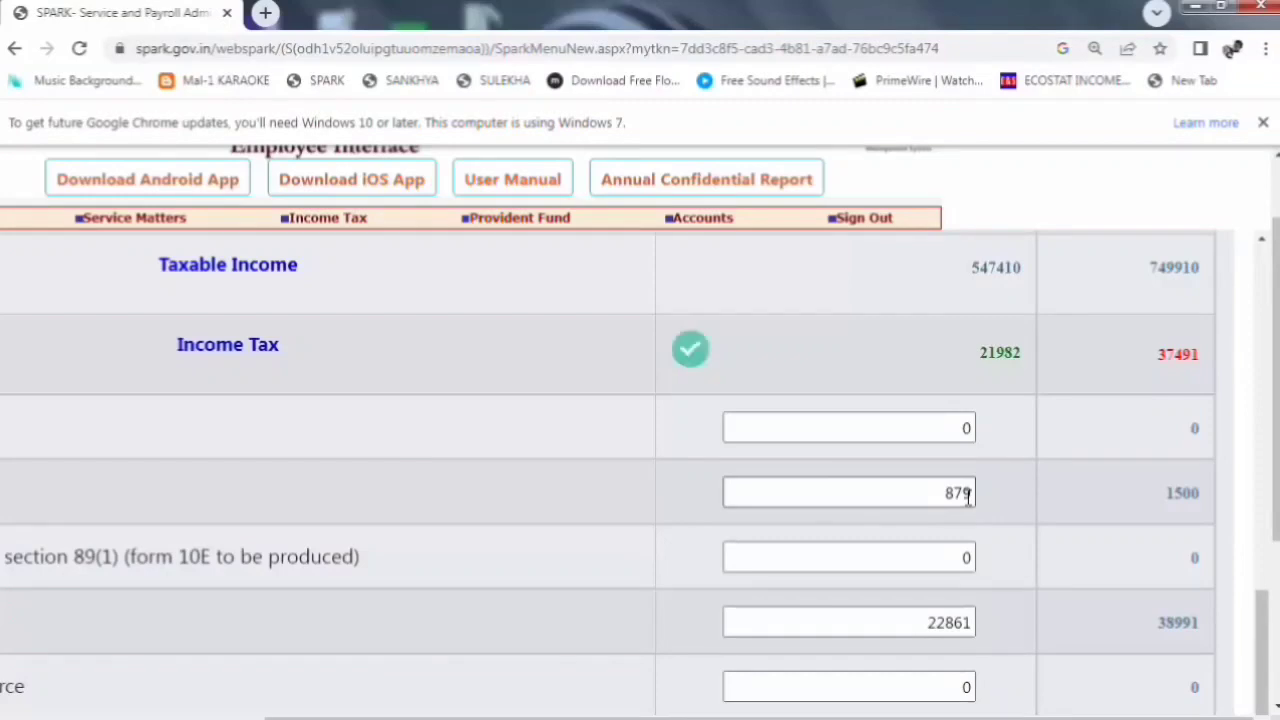
{"action": "scroll", "coordinate": [968, 495], "scroll_direction": "down", "scroll_amount": 1}
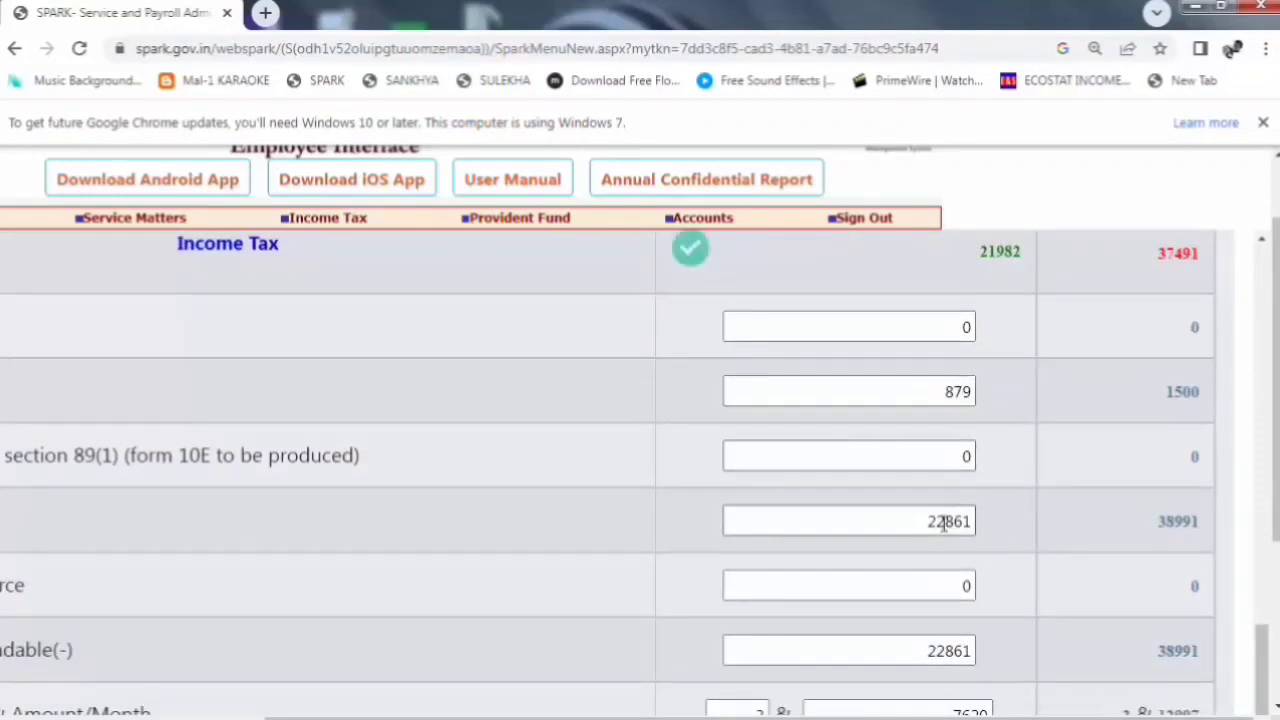
{"action": "scroll", "coordinate": [944, 520], "scroll_direction": "down", "scroll_amount": 1}
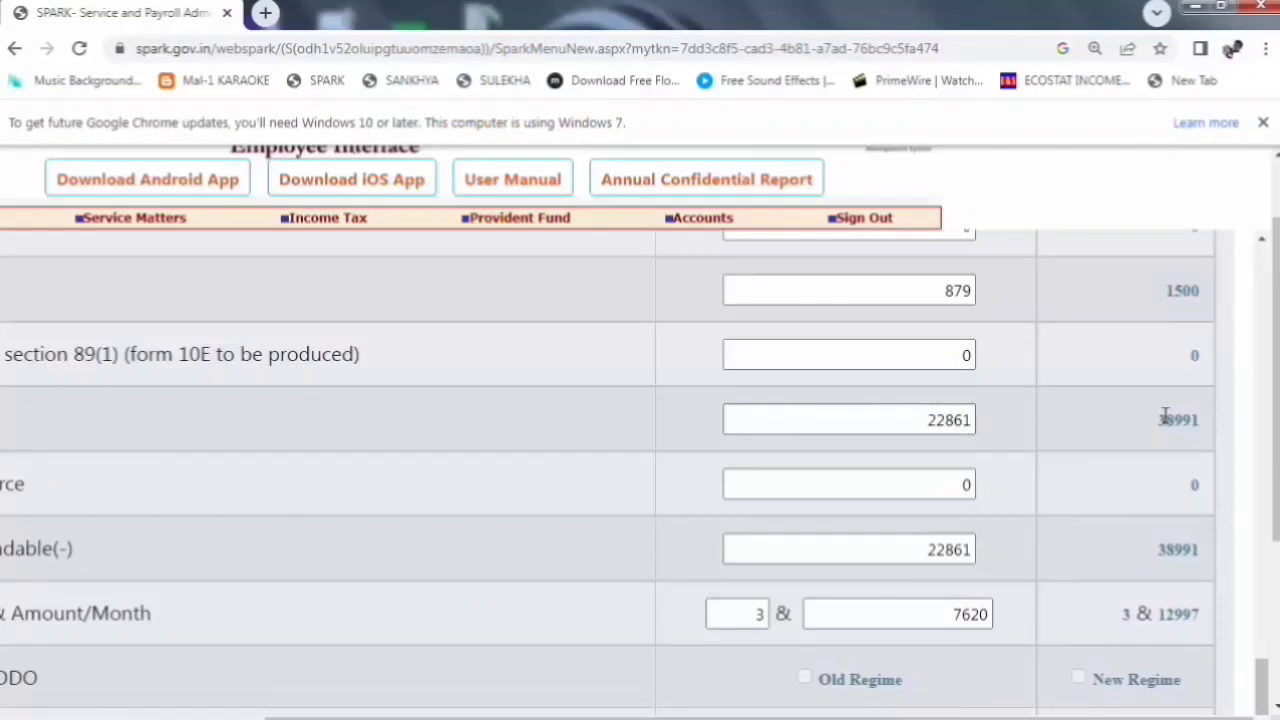
{"action": "scroll", "coordinate": [950, 425], "scroll_direction": "down", "scroll_amount": 1}
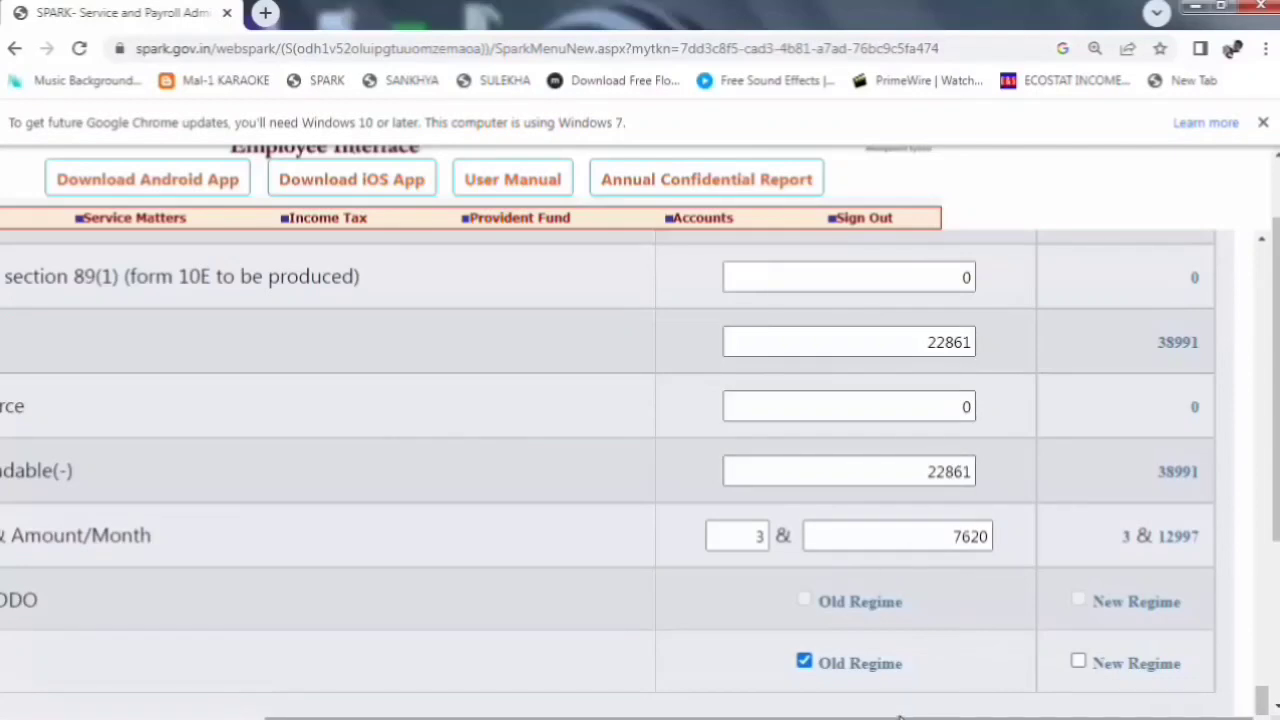
{"action": "left_click_drag", "start_coordinate": [898, 717], "coordinate": [667, 717]}
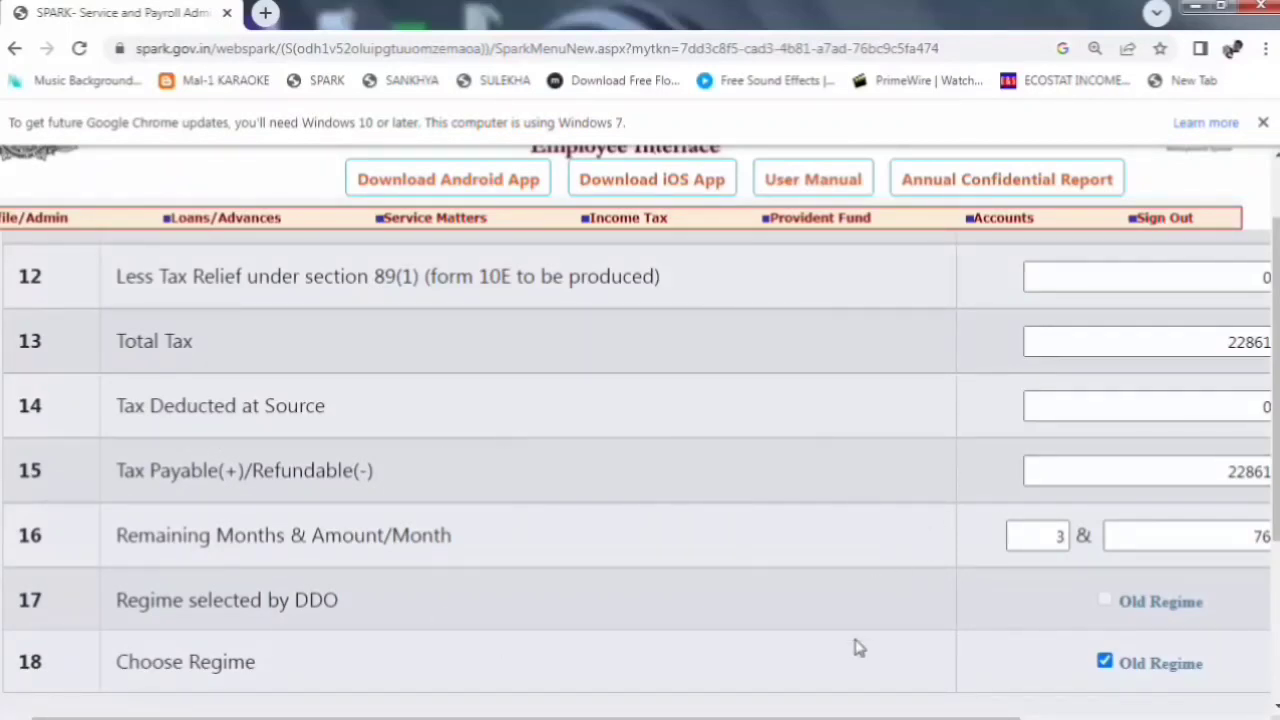
{"action": "left_click_drag", "start_coordinate": [860, 717], "coordinate": [940, 716]}
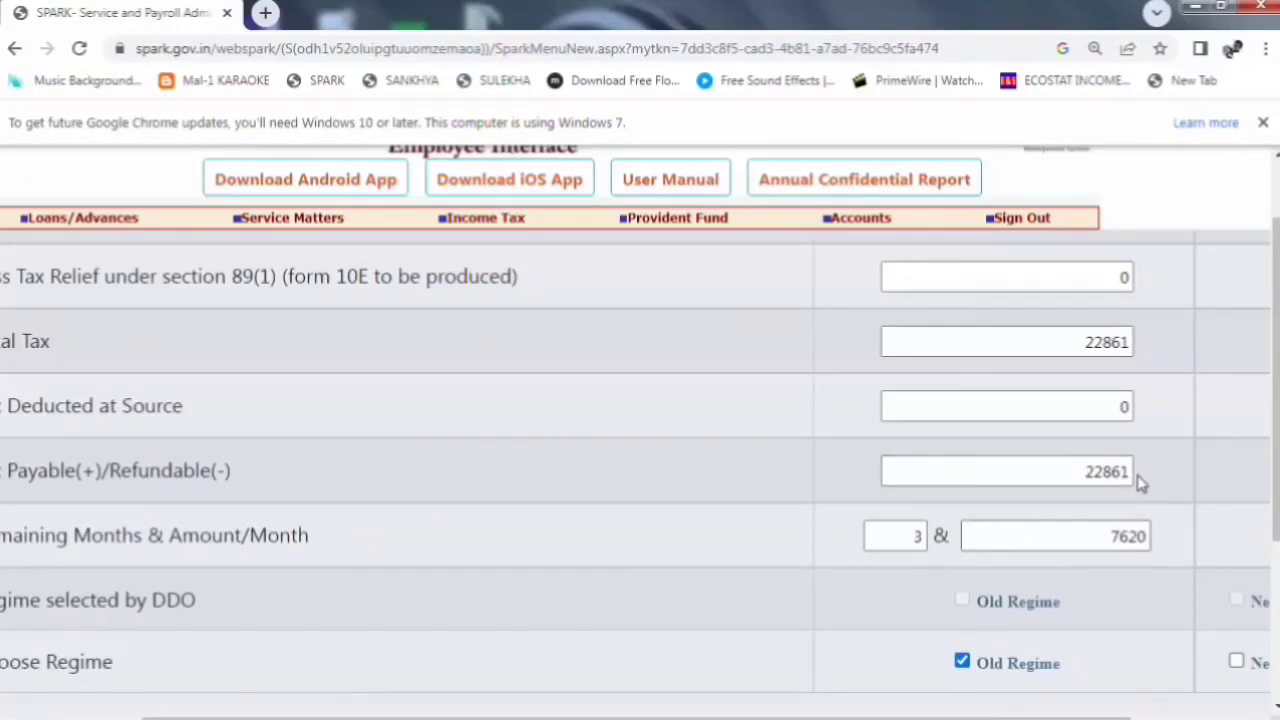
{"action": "scroll", "coordinate": [1140, 483], "scroll_direction": "right", "scroll_amount": 3}
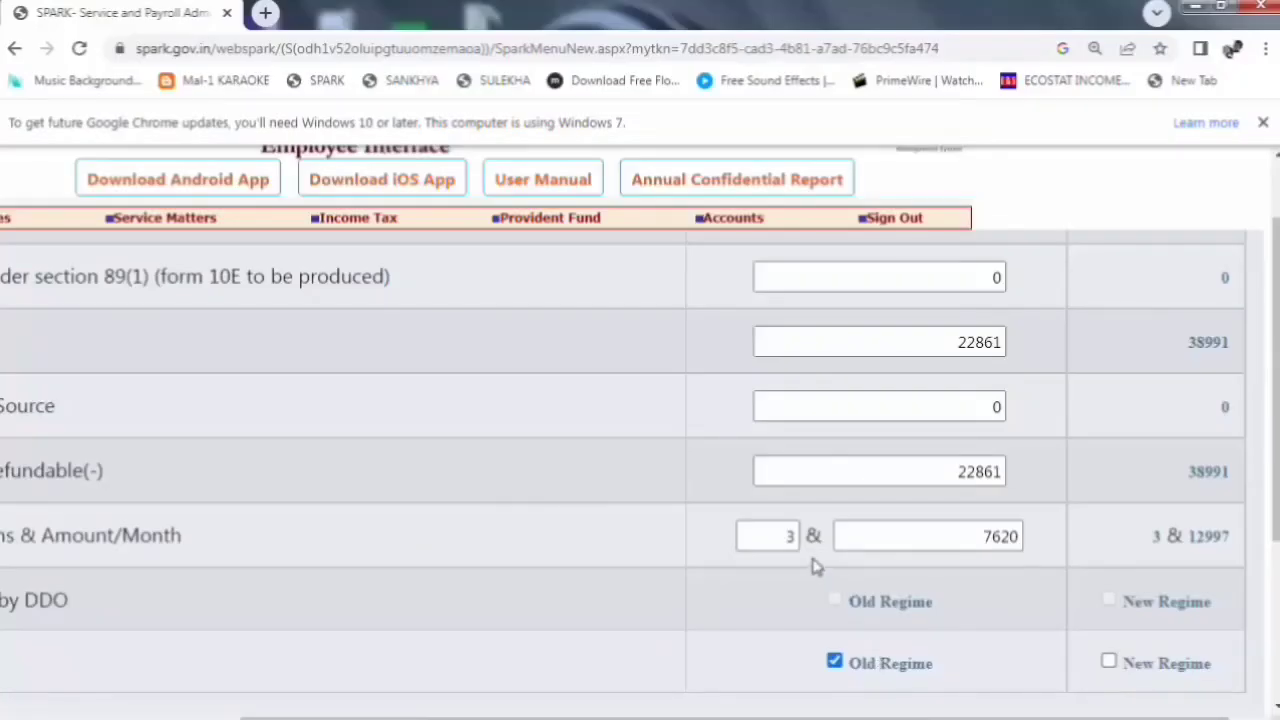
Forward the IT calculation for approval with Old Regime as the chosen regime, and dismiss the confirmation
{"action": "scroll", "coordinate": [812, 566], "scroll_direction": "down", "scroll_amount": 1}
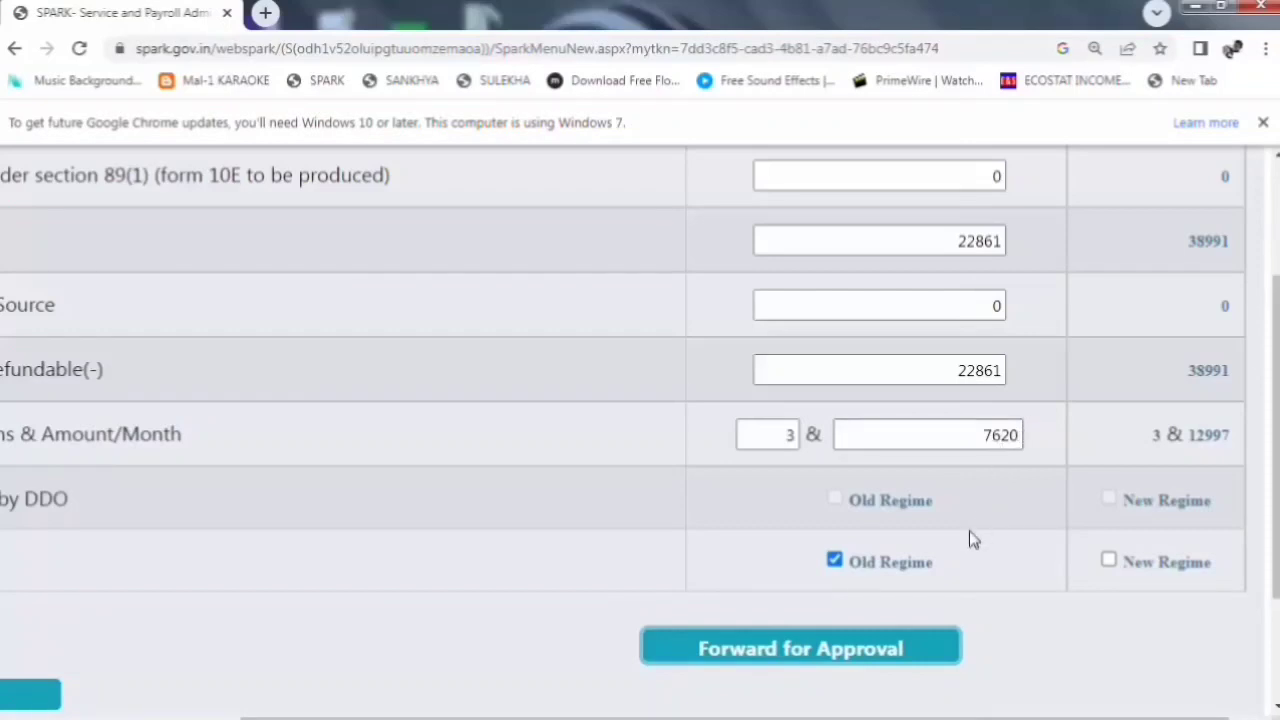
{"action": "scroll", "coordinate": [967, 530], "scroll_direction": "down", "scroll_amount": 1}
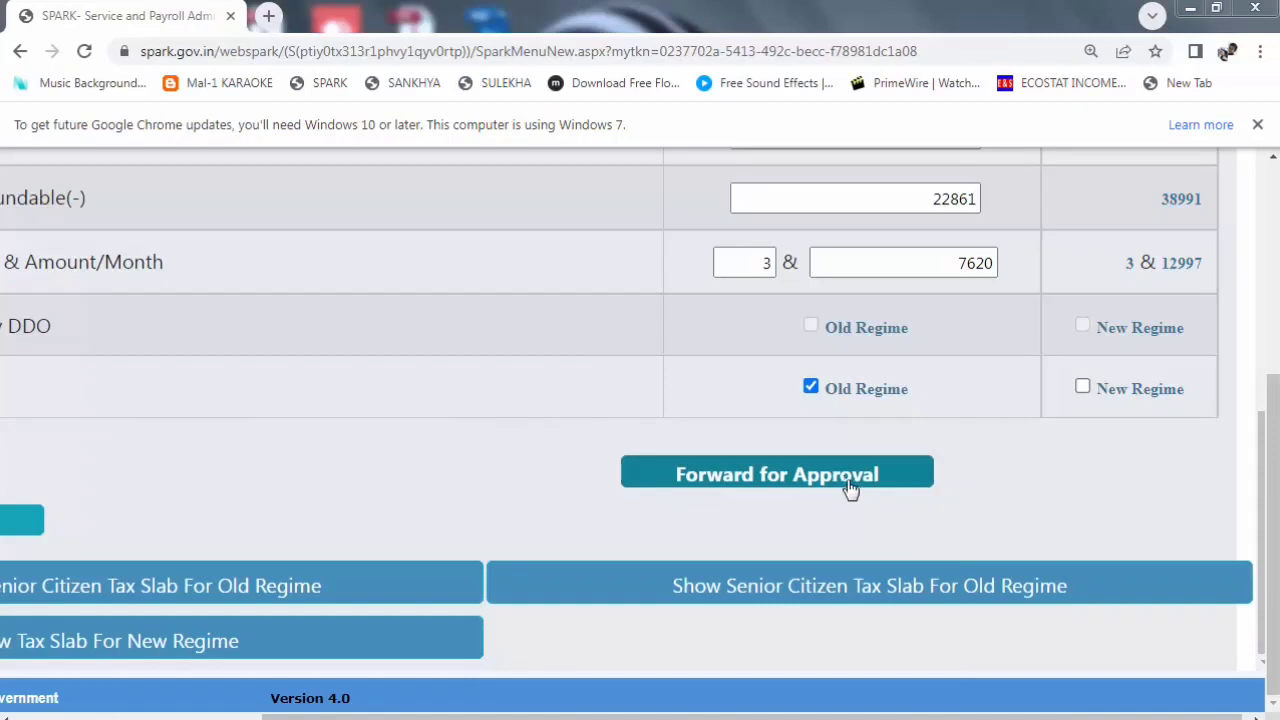
{"action": "left_click", "coordinate": [796, 484]}
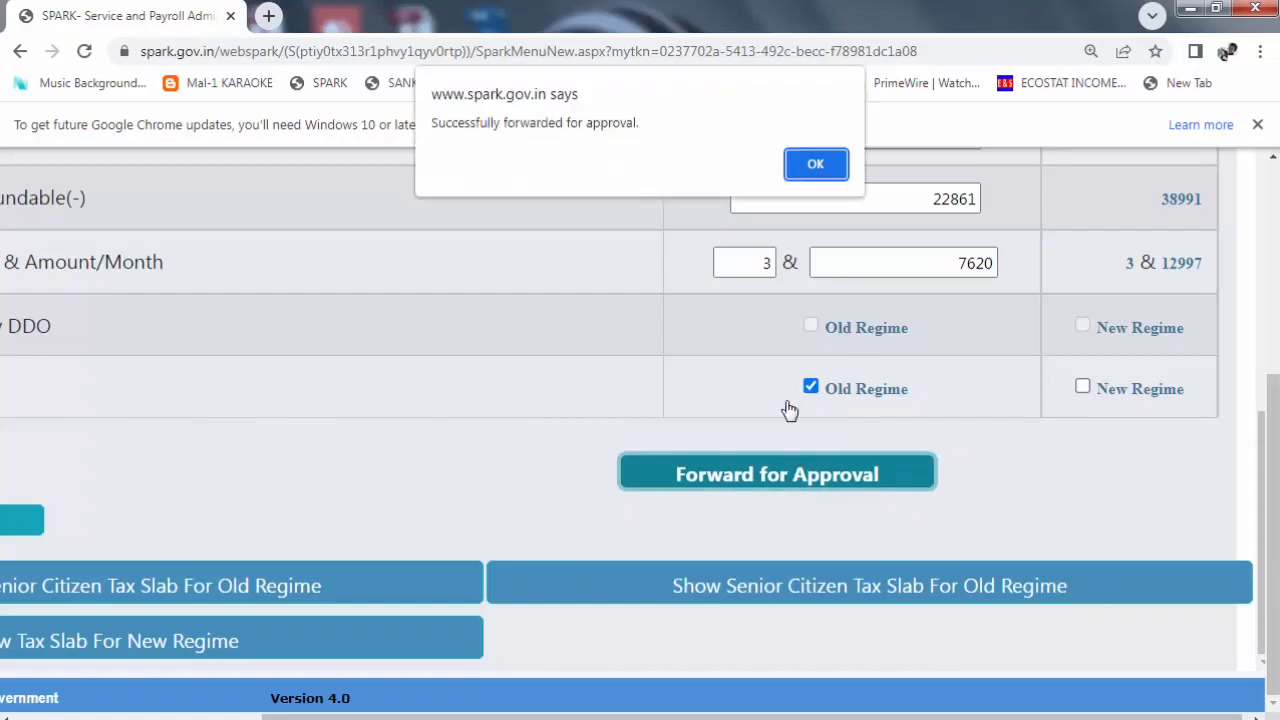
{"action": "left_click", "coordinate": [808, 166]}
{"action": "scroll", "coordinate": [950, 492], "scroll_direction": "up", "scroll_amount": 5}
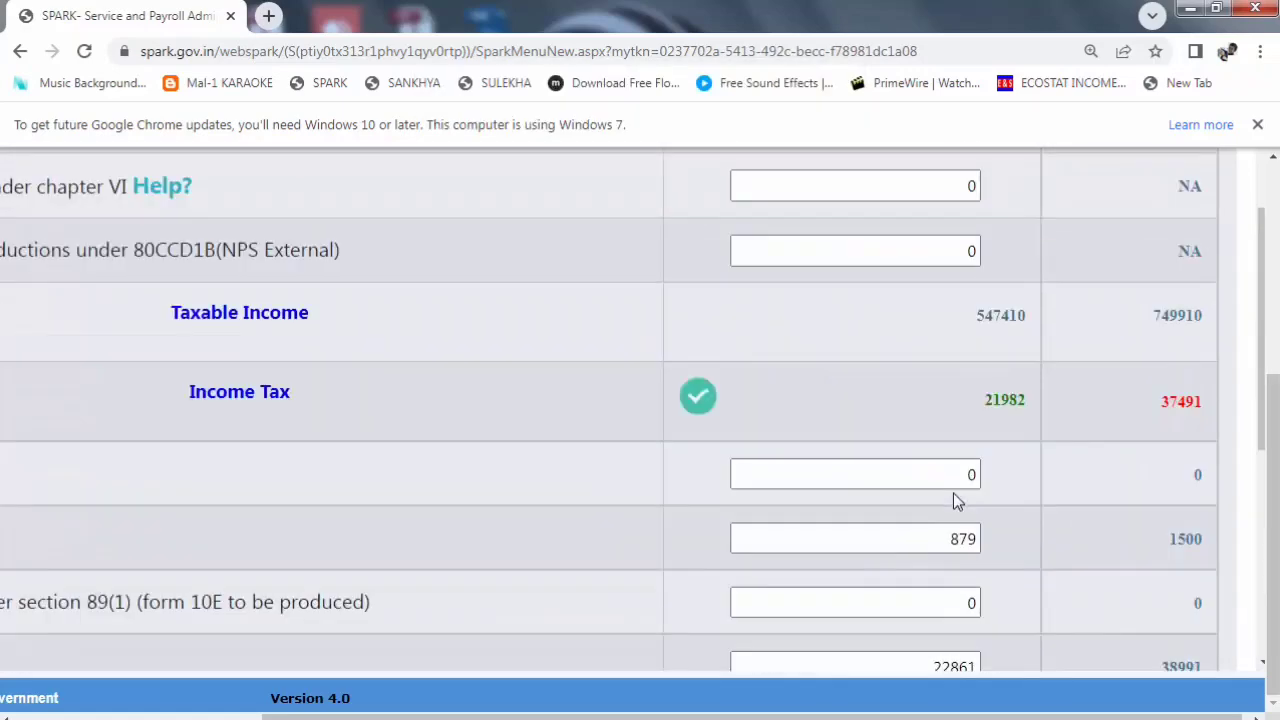
Generate and download the individual tax calculation report, confirming the generation request, and open the downloaded PDF
{"action": "scroll", "coordinate": [953, 493], "scroll_direction": "up", "scroll_amount": 10}
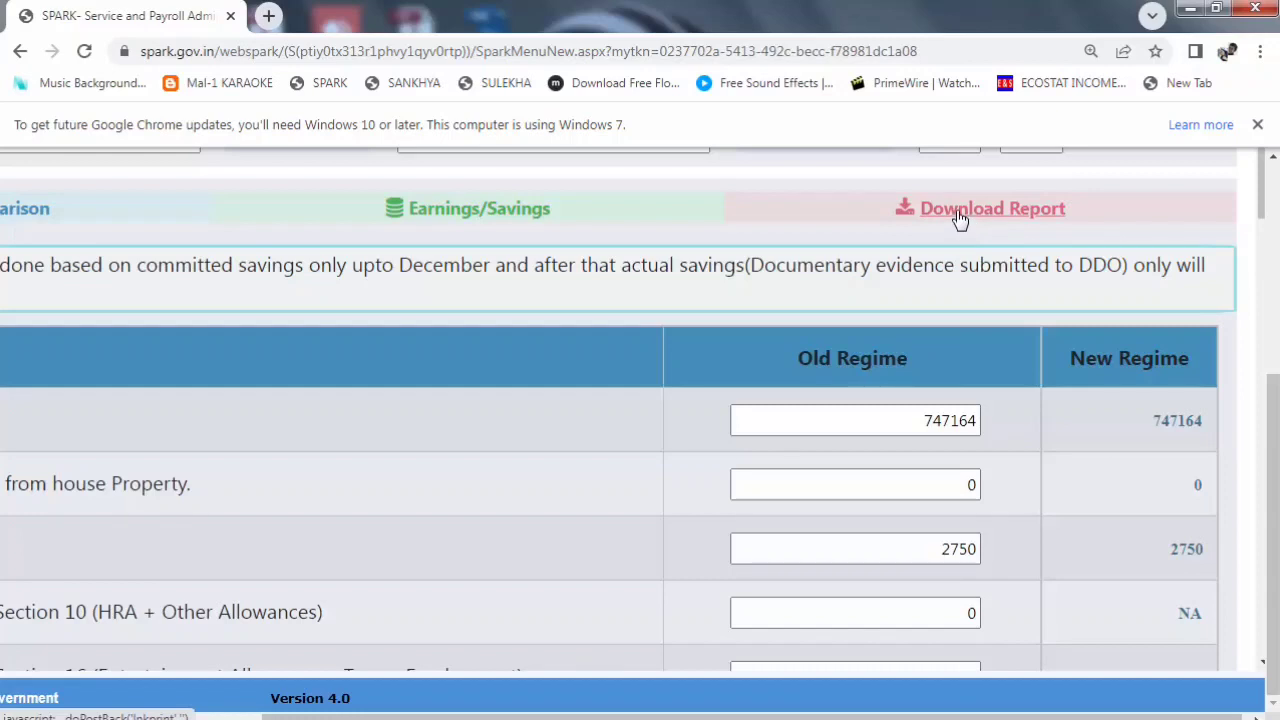
{"action": "left_click", "coordinate": [958, 218]}
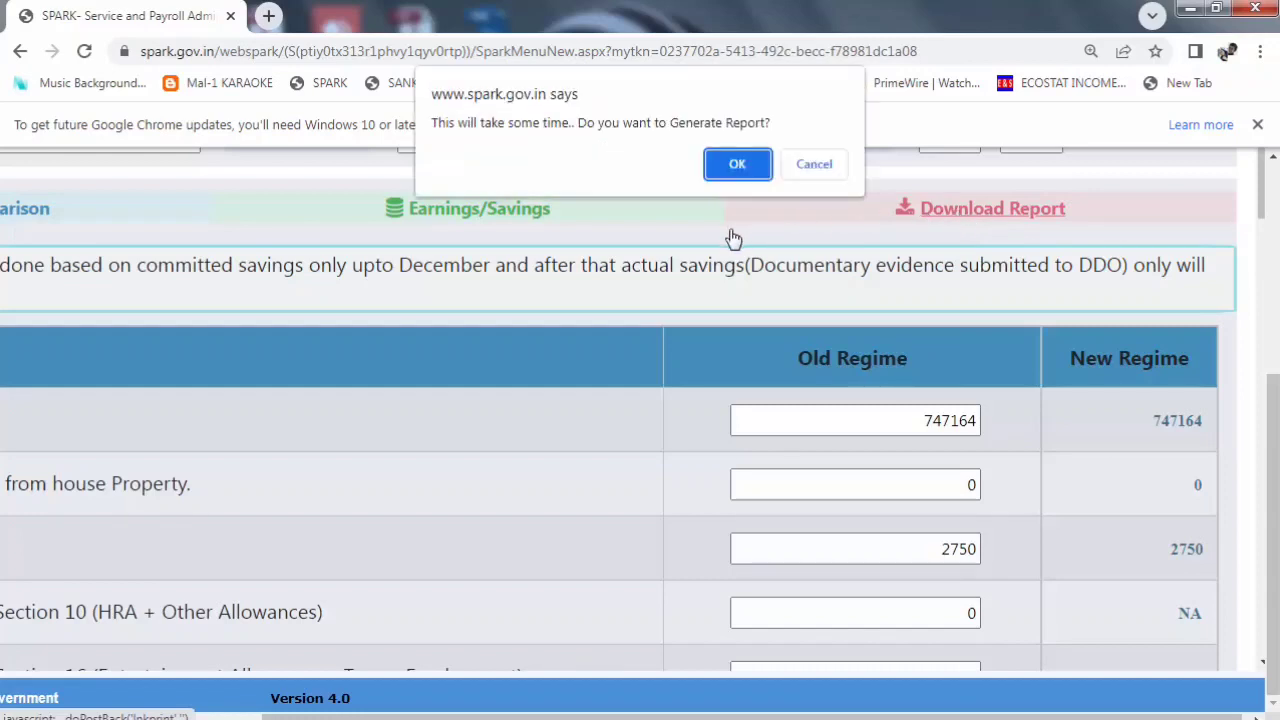
{"action": "left_click", "coordinate": [735, 166]}
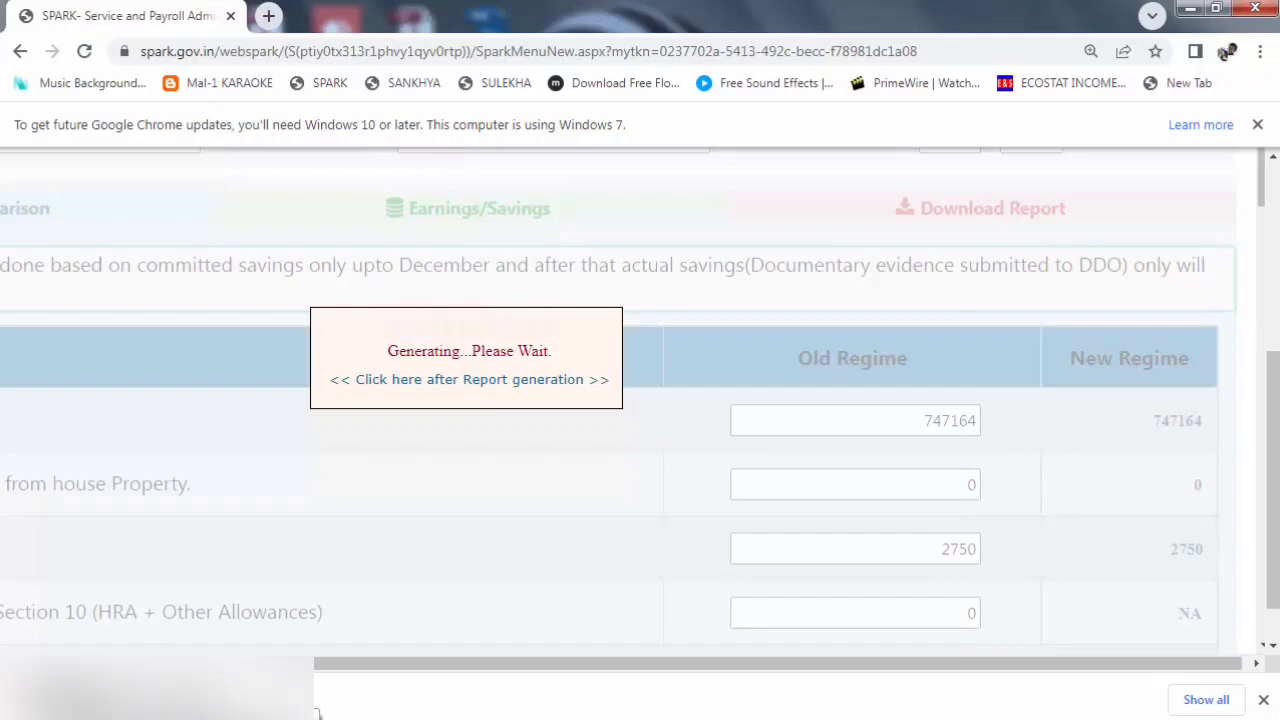
{"action": "left_click", "coordinate": [316, 713]}
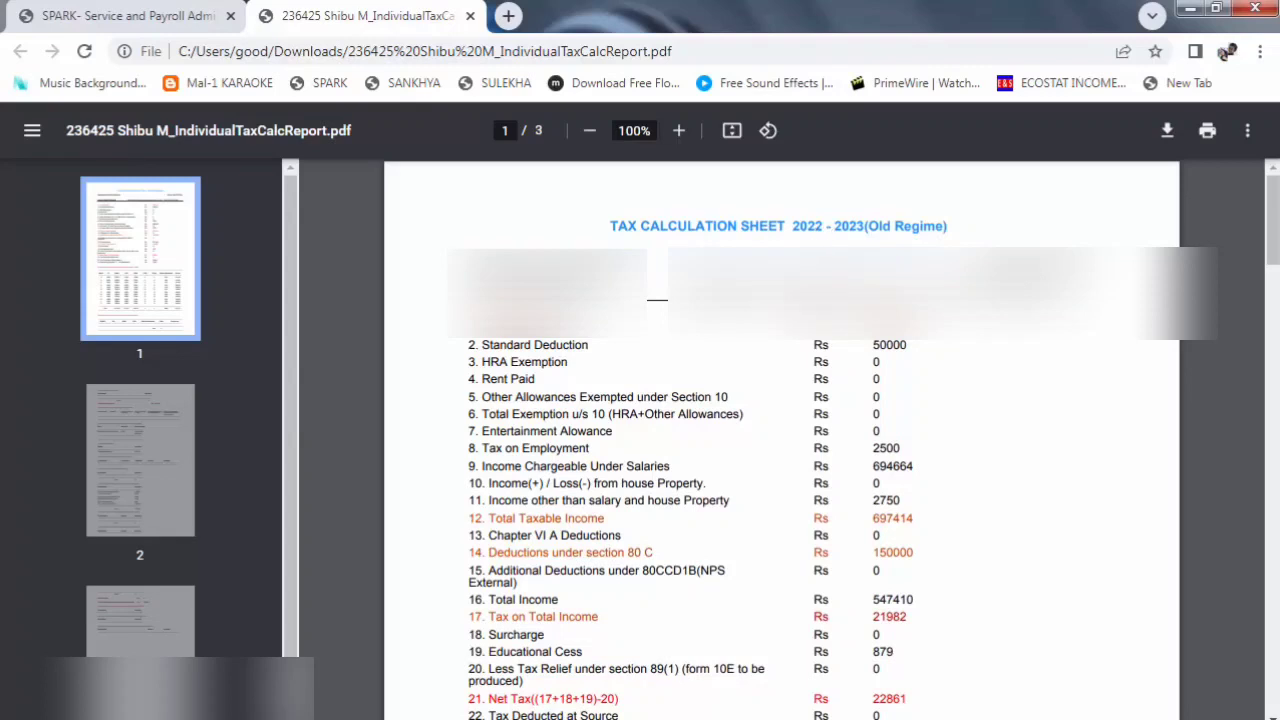
Examine the Old Regime tax calculation sheet, the monthly income statement, the section 80C deductions and the remaining deduction details through page 3
{"action": "scroll", "coordinate": [847, 476], "scroll_direction": "down", "scroll_amount": 2}
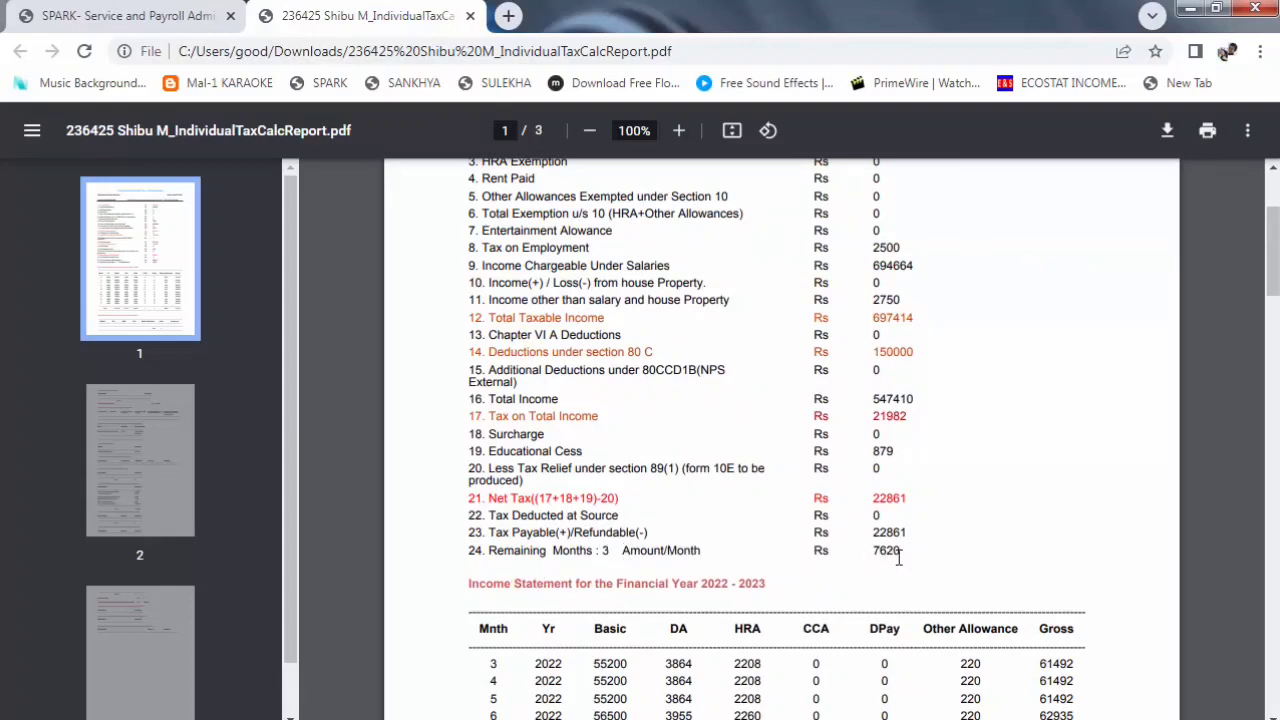
{"action": "scroll", "coordinate": [898, 558], "scroll_direction": "down", "scroll_amount": 2}
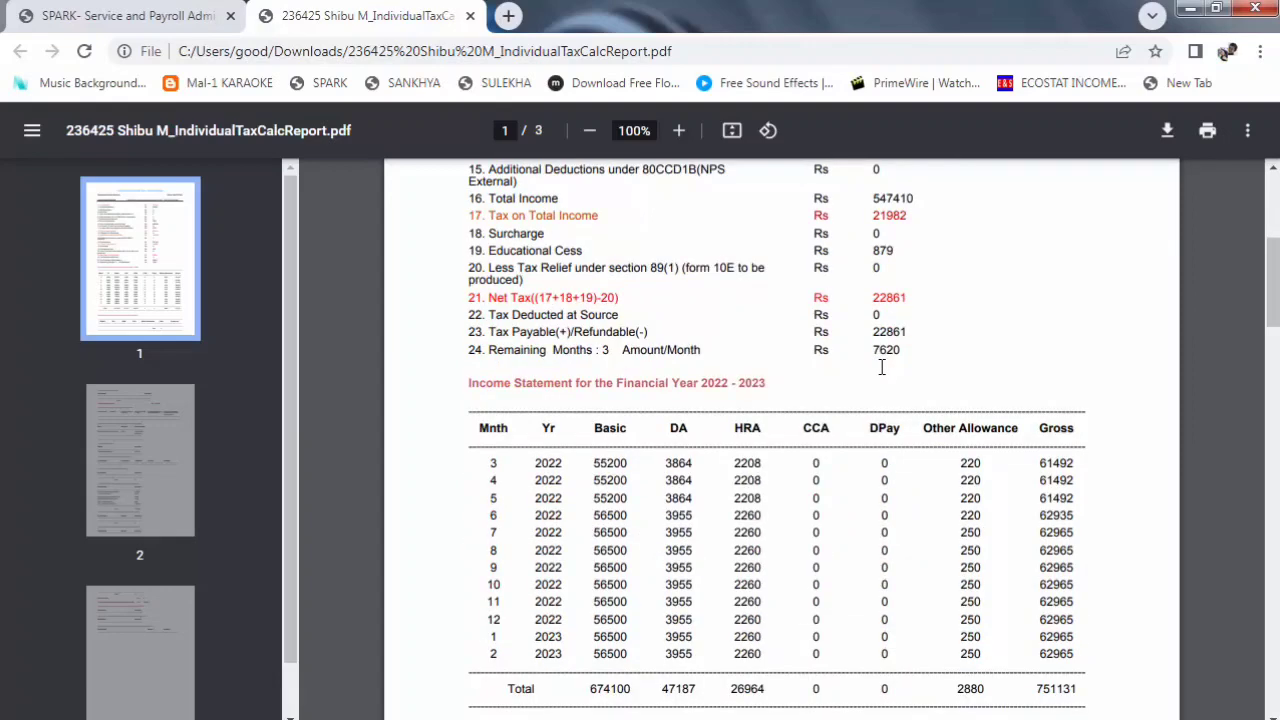
{"action": "scroll", "coordinate": [881, 368], "scroll_direction": "down", "scroll_amount": 10}
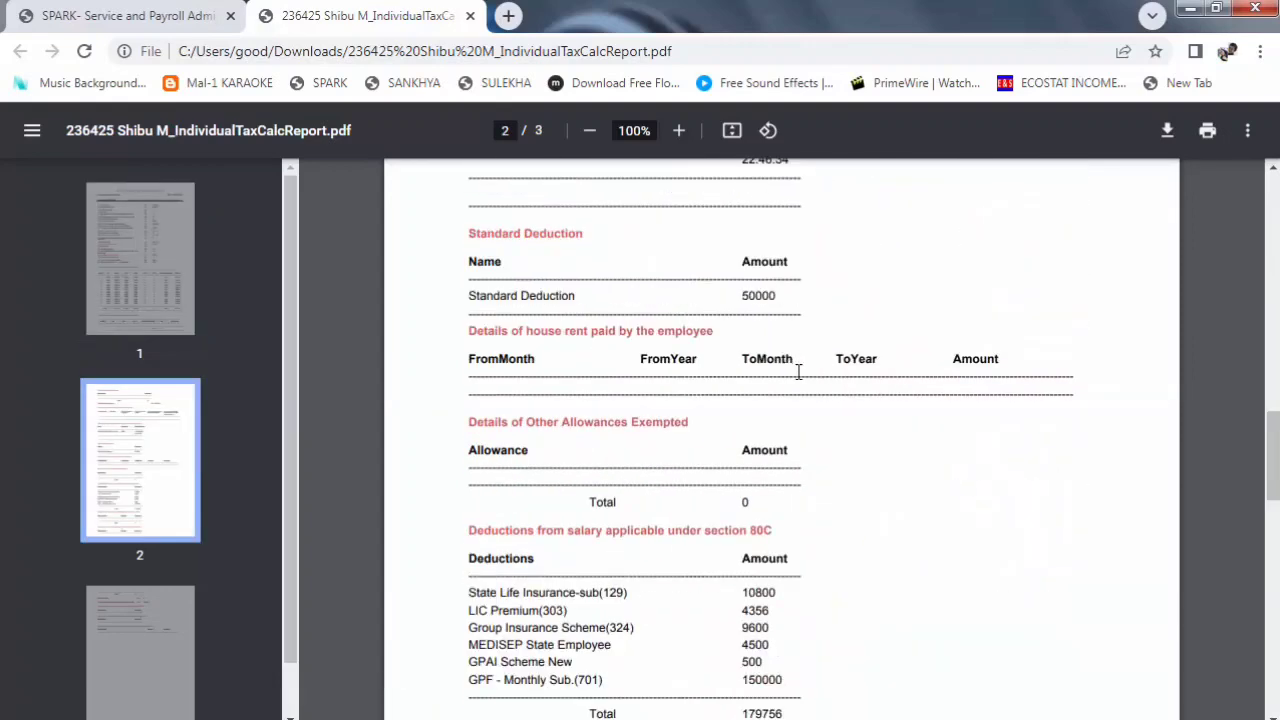
{"action": "scroll", "coordinate": [814, 537], "scroll_direction": "down", "scroll_amount": 2}
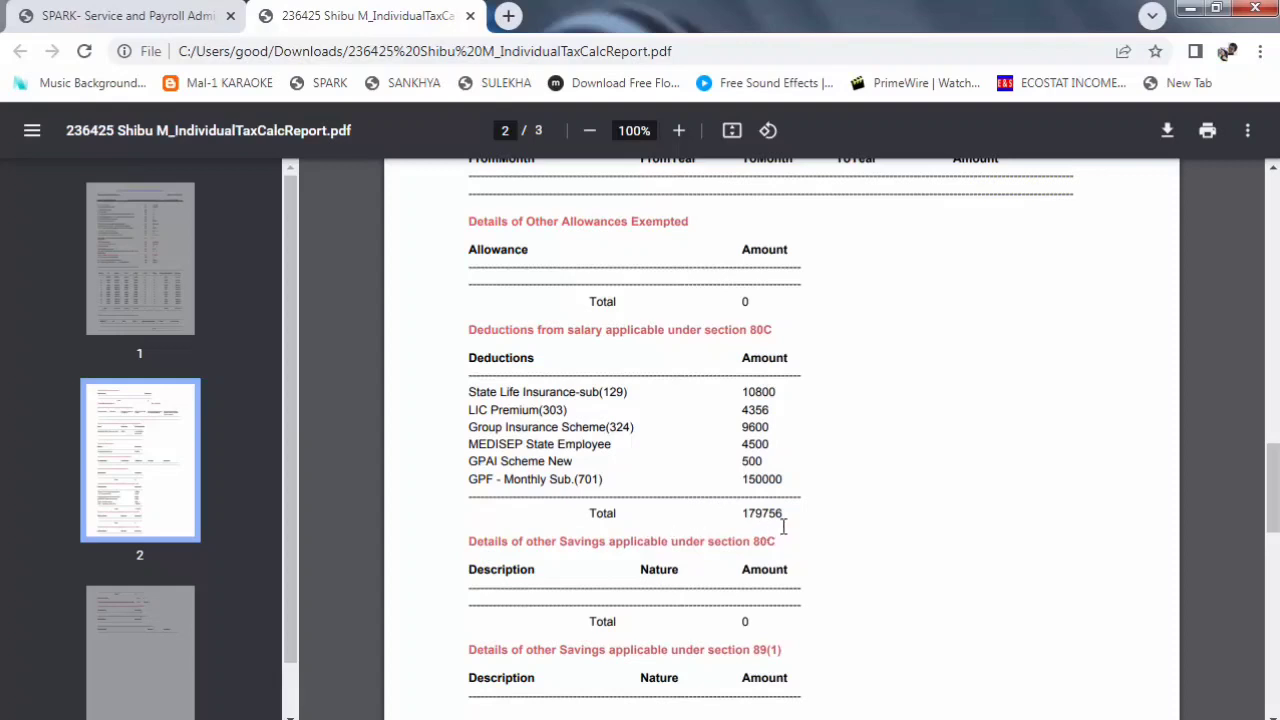
{"action": "scroll", "coordinate": [789, 520], "scroll_direction": "down", "scroll_amount": 1}
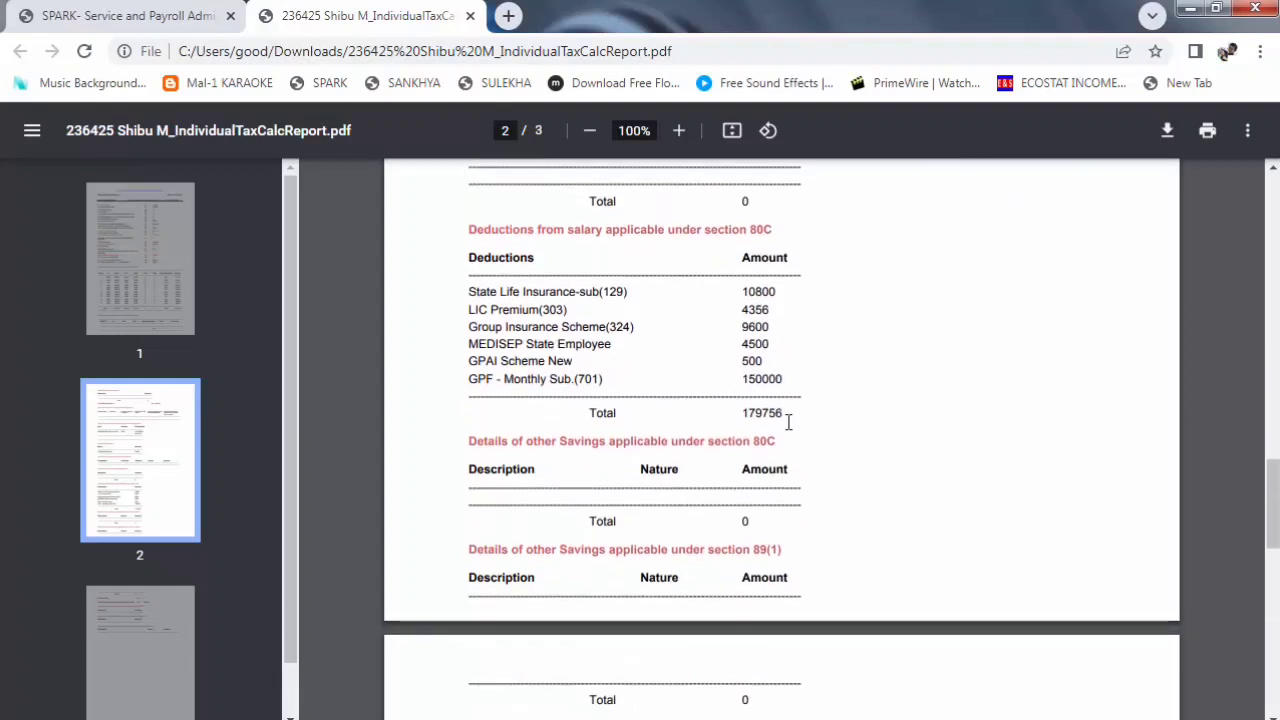
{"action": "scroll", "coordinate": [800, 431], "scroll_direction": "down", "scroll_amount": 2}
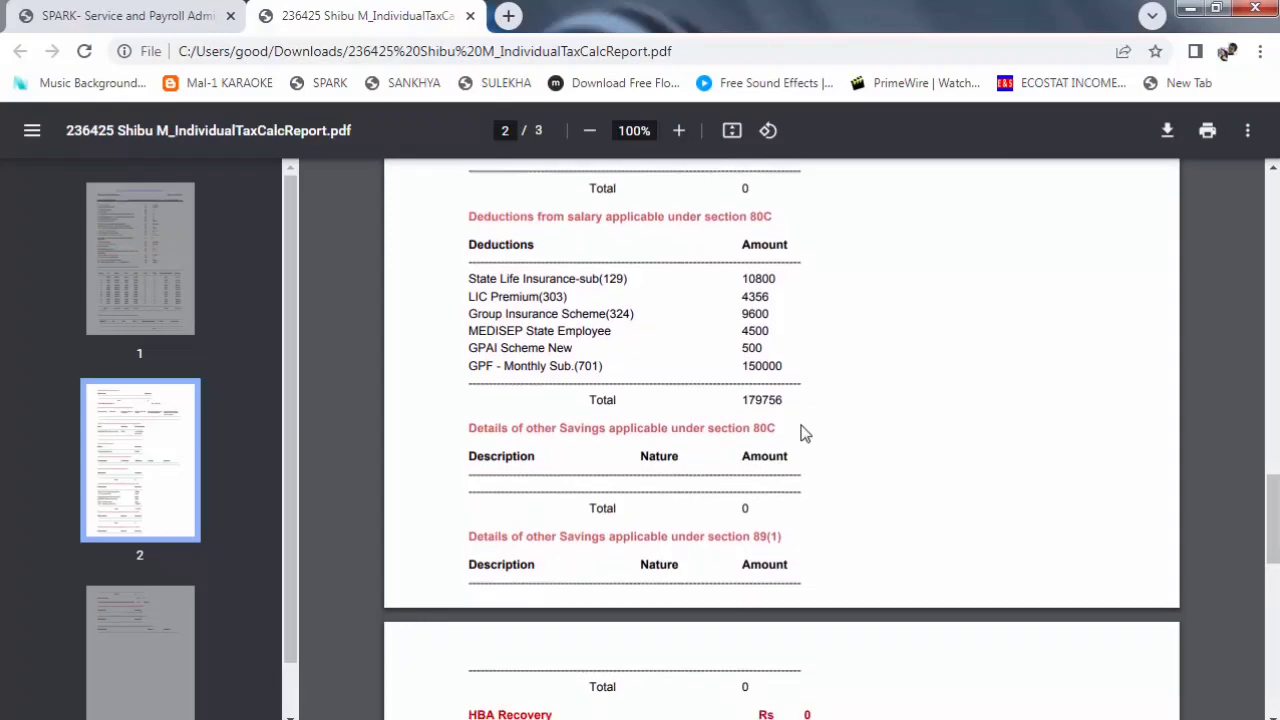
{"action": "scroll", "coordinate": [805, 432], "scroll_direction": "down", "scroll_amount": 1}
{"action": "scroll", "coordinate": [820, 420], "scroll_direction": "down", "scroll_amount": 3}
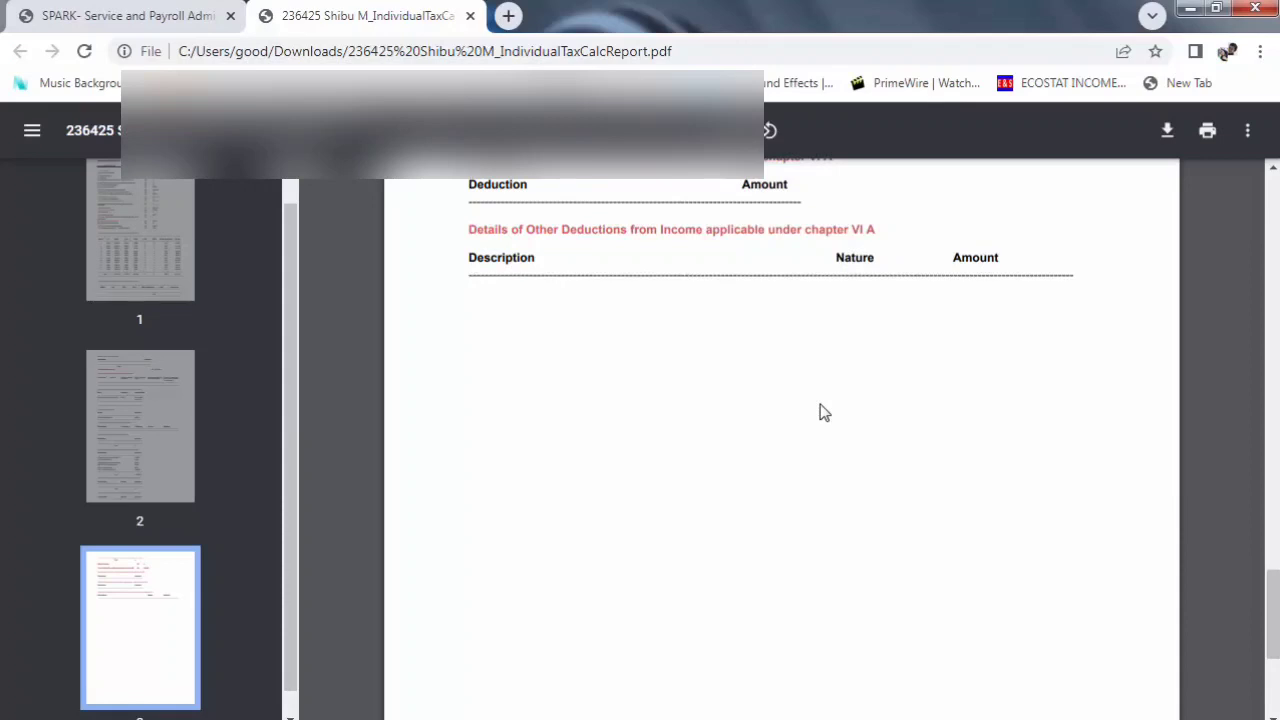
Open the print settings for the downloaded tax calculation report
{"action": "key", "text": "ctrl+p"}
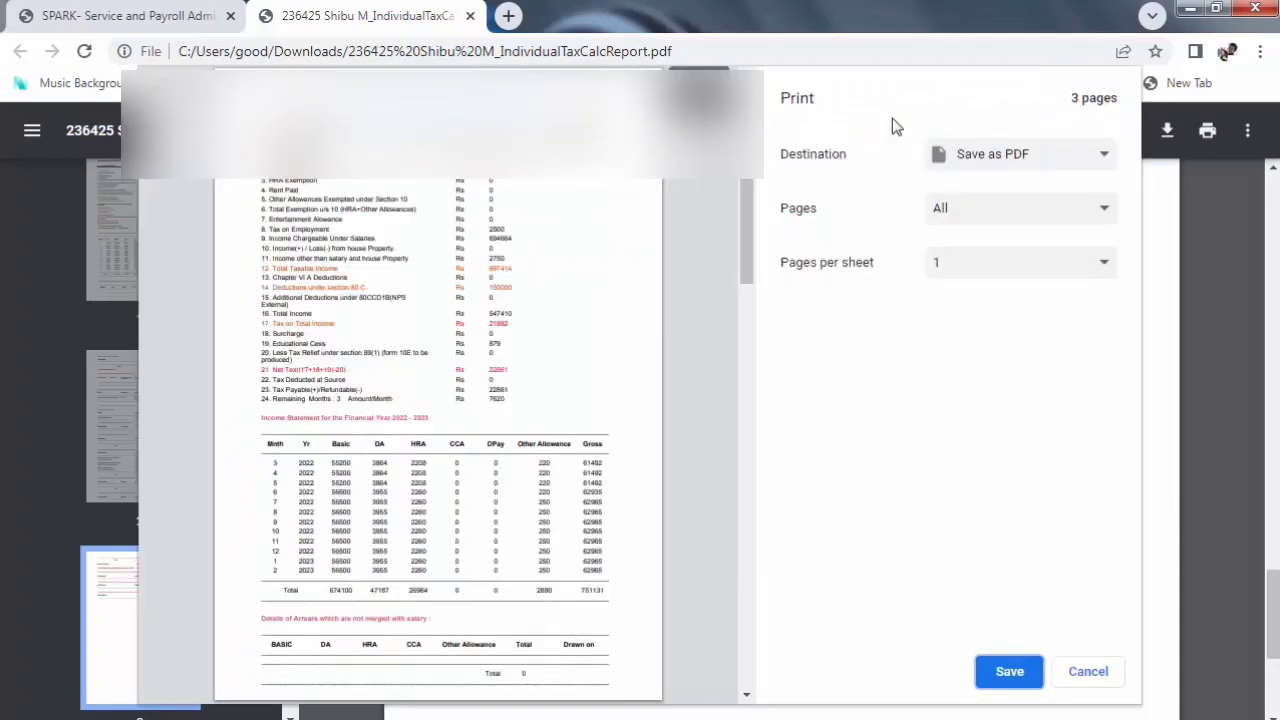